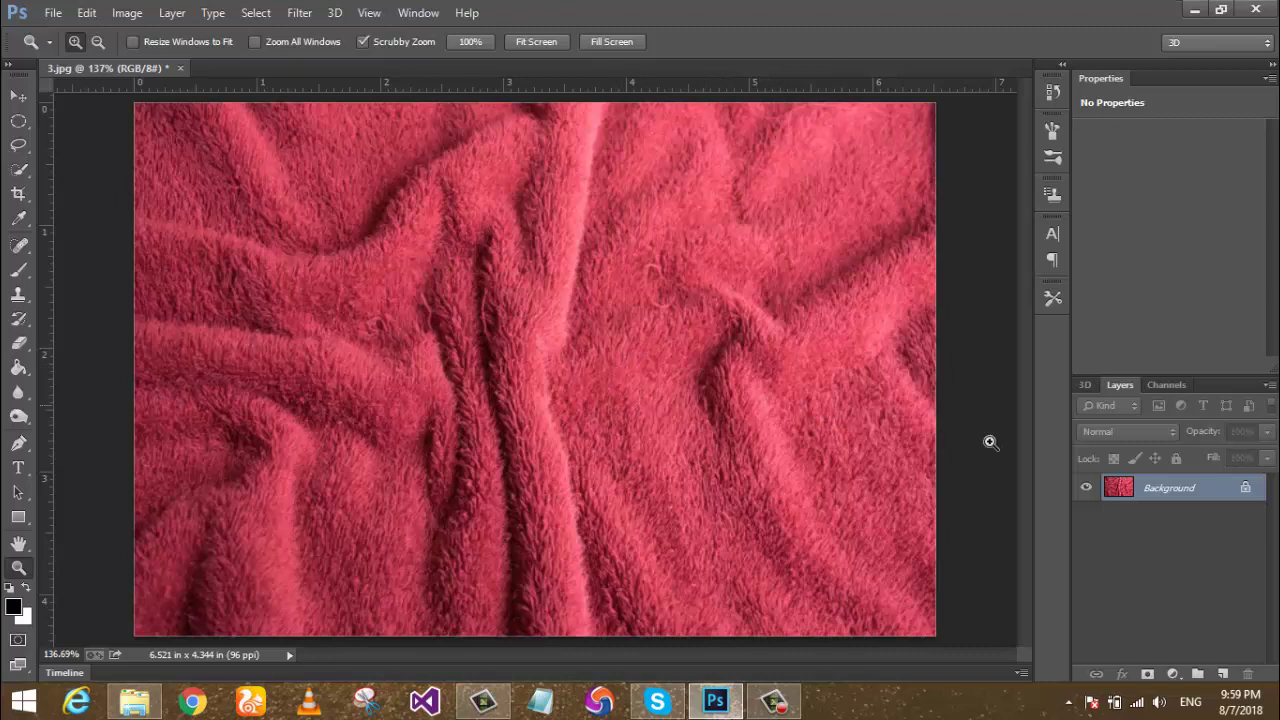
# Unlock the towel background as Layer 0 and apply a 1.0 px Gaussian Blur.
pyautogui.doubleClick(1248, 490)
pyautogui.click(803, 218)
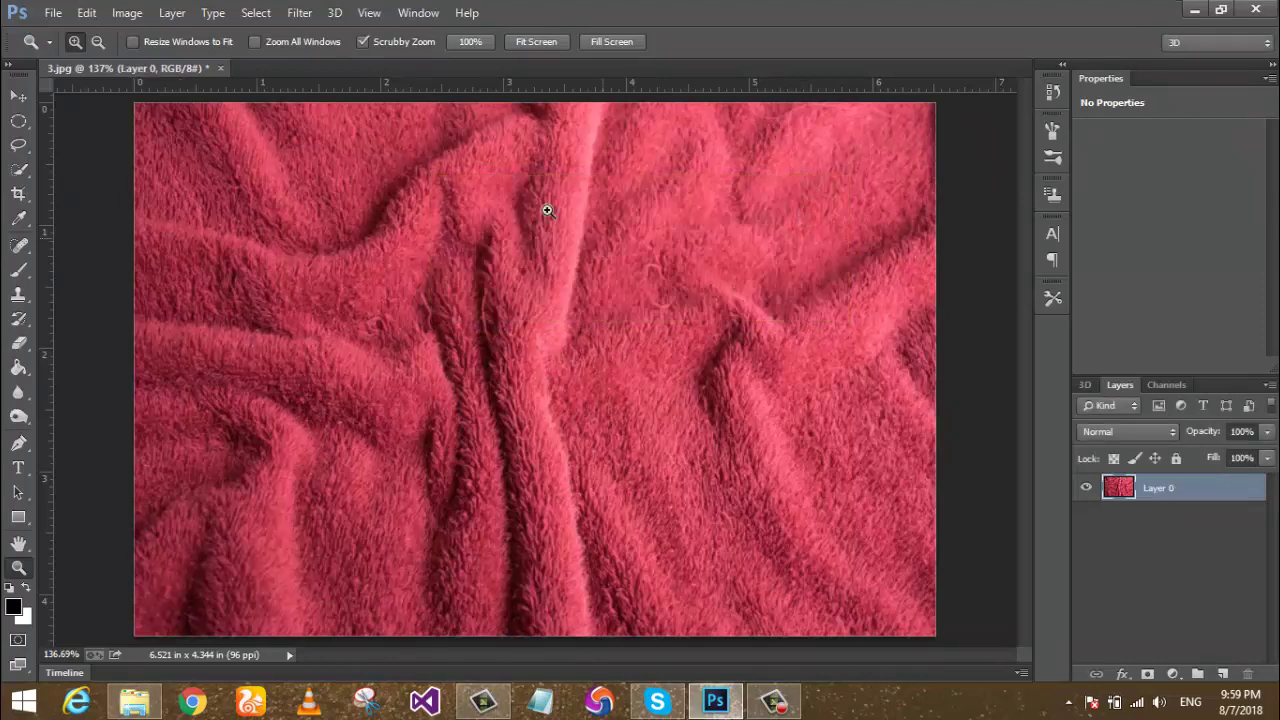
pyautogui.click(297, 12)
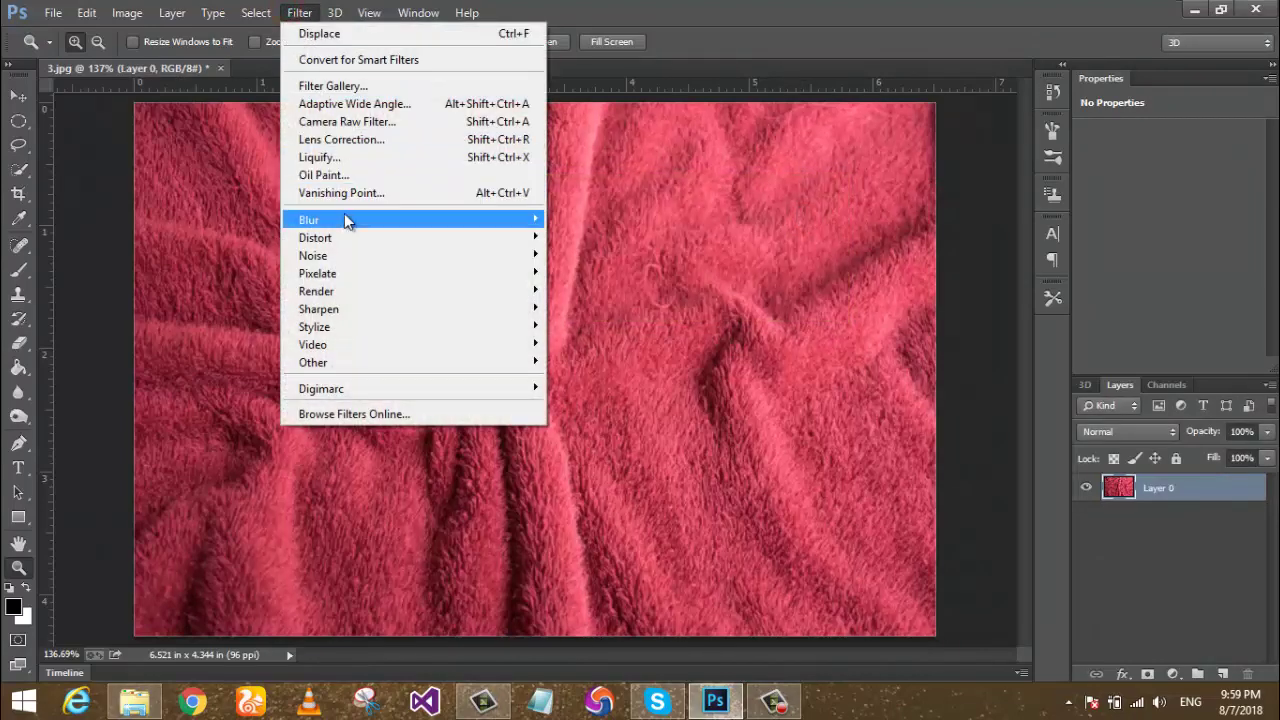
pyautogui.moveTo(410, 220)
pyautogui.click(605, 352)
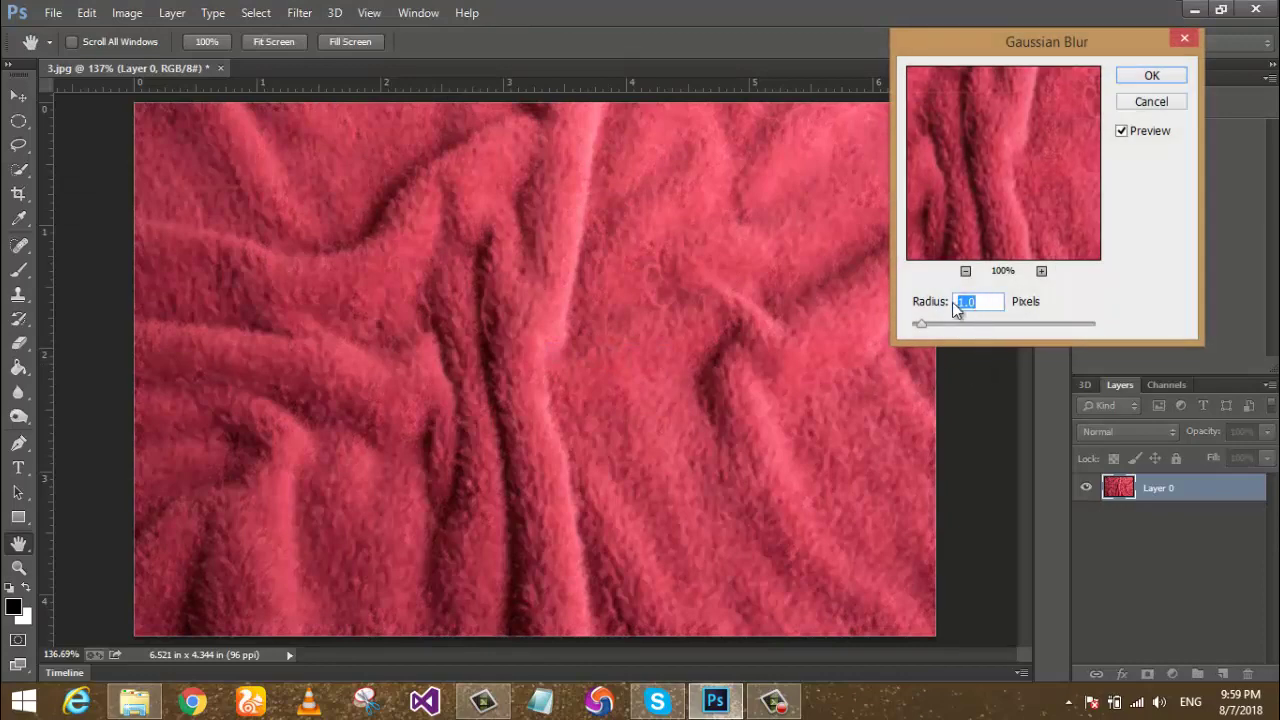
pyautogui.click(1151, 77)
pyautogui.press('z')
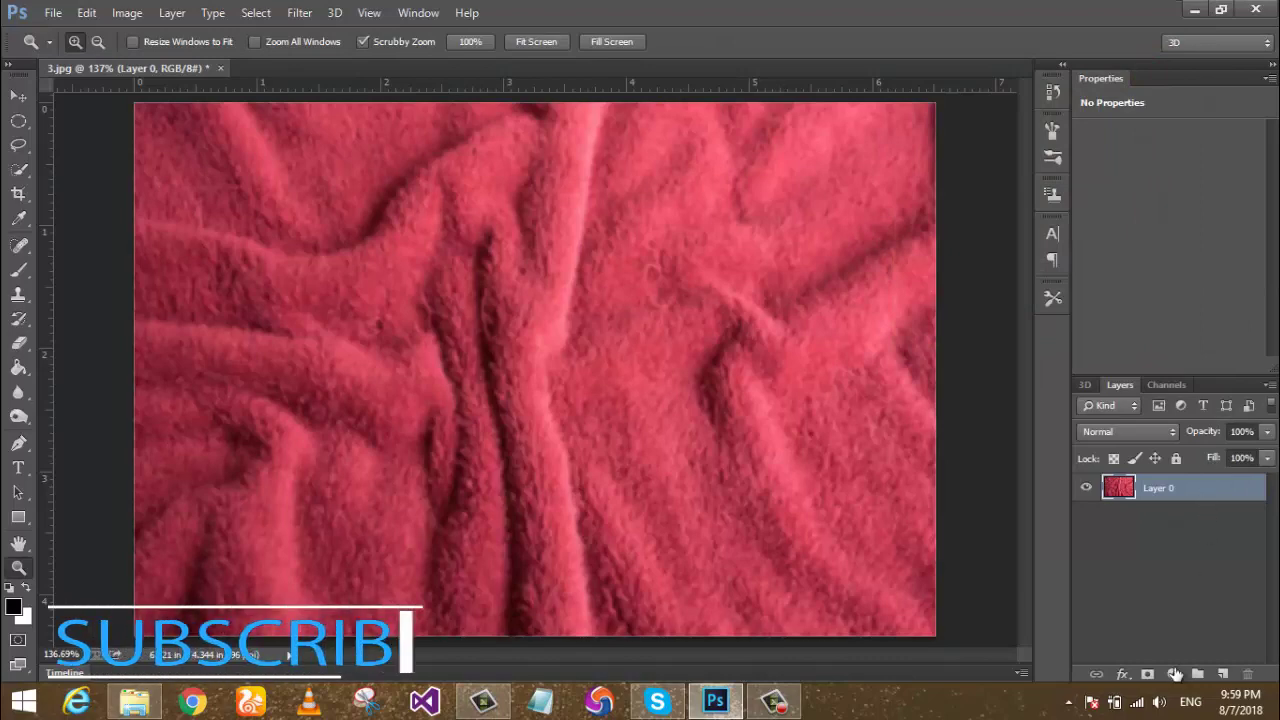
# Add a Hue/Saturation adjustment layer with Saturation -100 to turn the towel grey.
pyautogui.click(1174, 675)
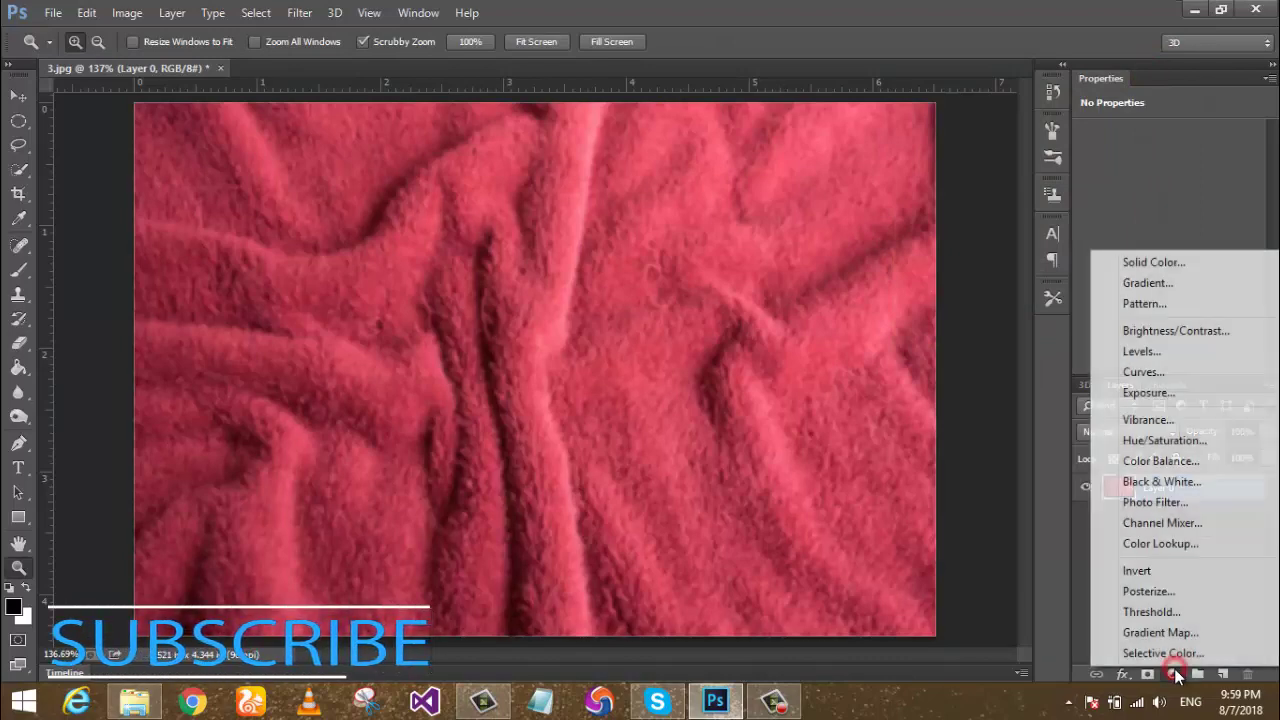
pyautogui.click(1157, 448)
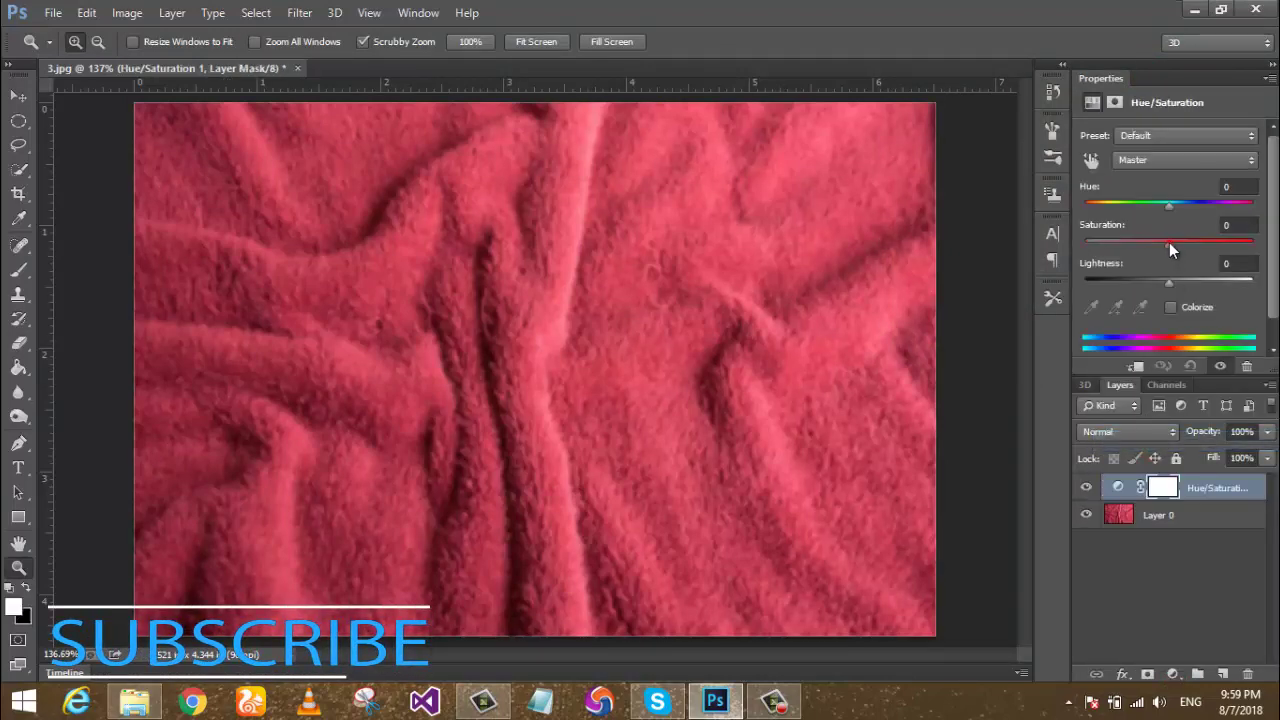
pyautogui.moveTo(1169, 242); pyautogui.dragTo(1076, 244)
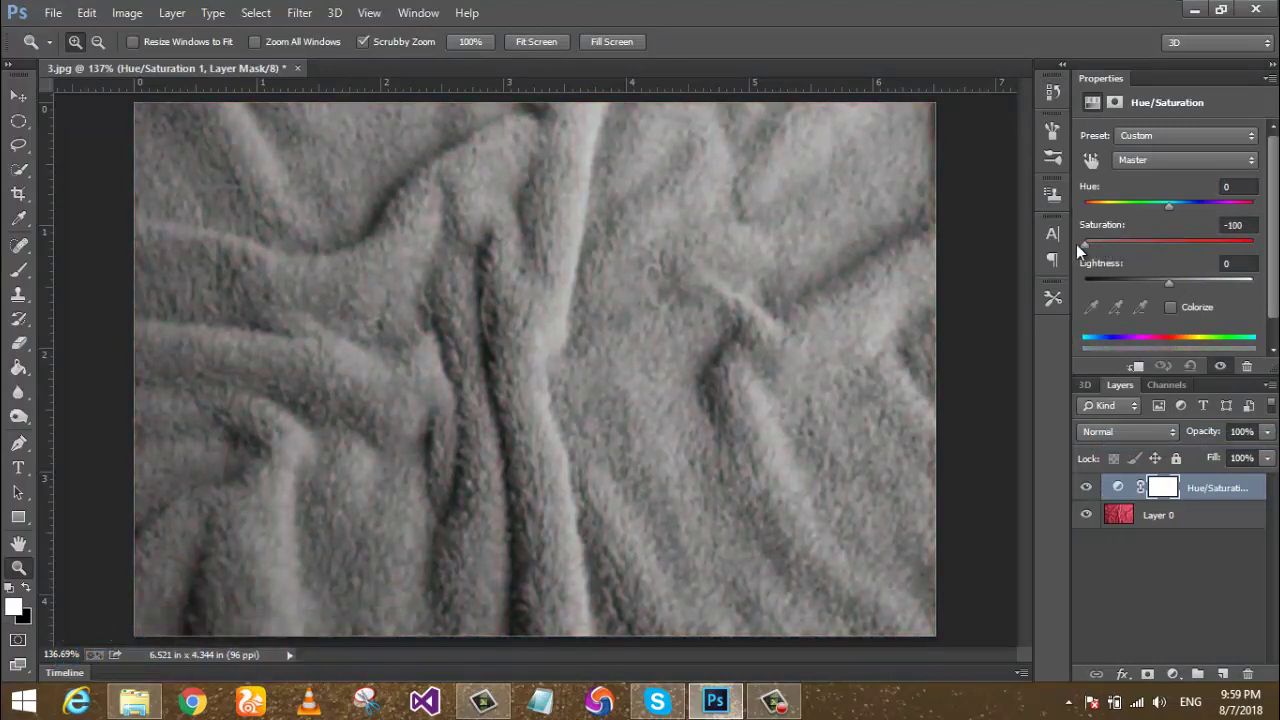
pyautogui.click(1180, 576)
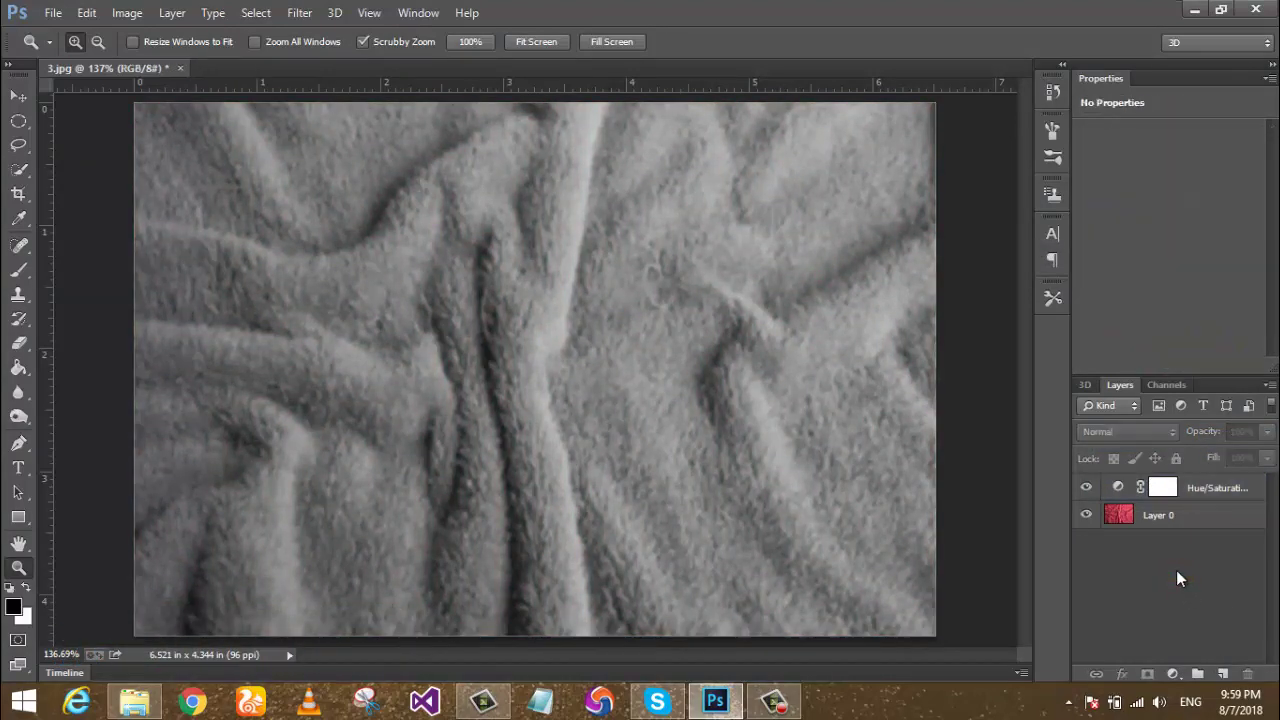
# Save the grey towel as Displacement Map.psd in Photoshop format, then close the document.
pyautogui.click(52, 12)
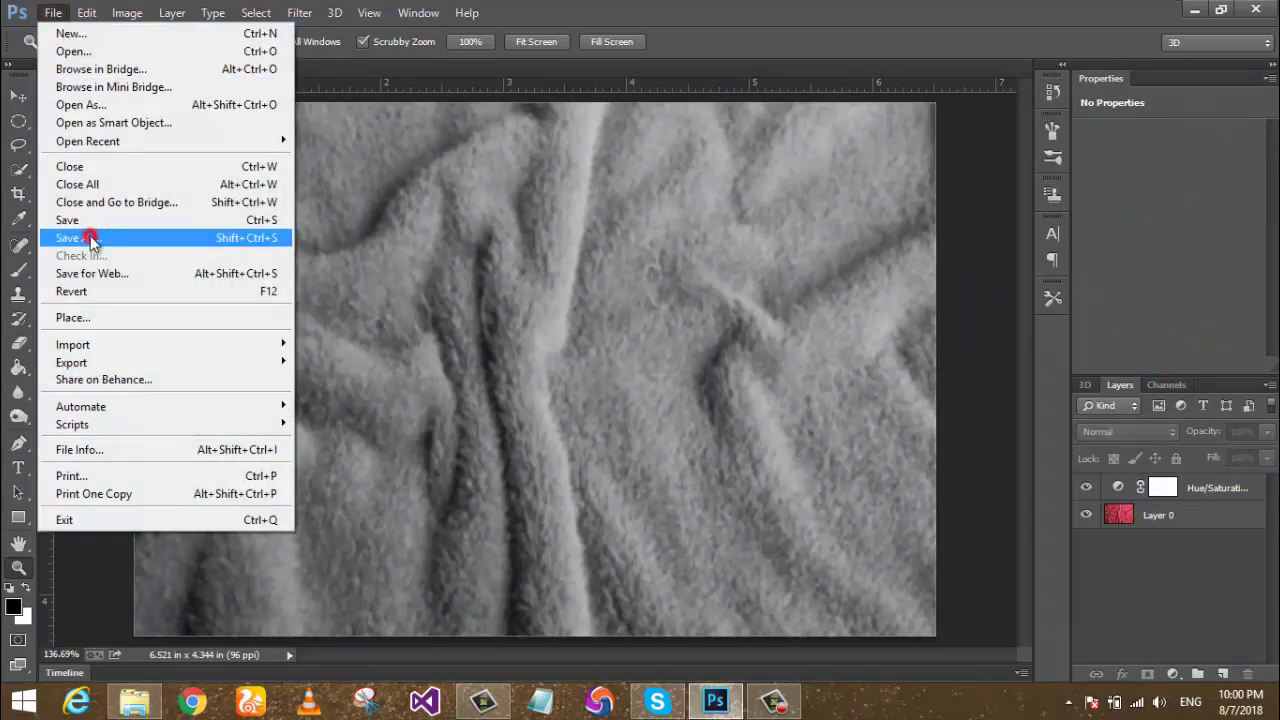
pyautogui.click(90, 237)
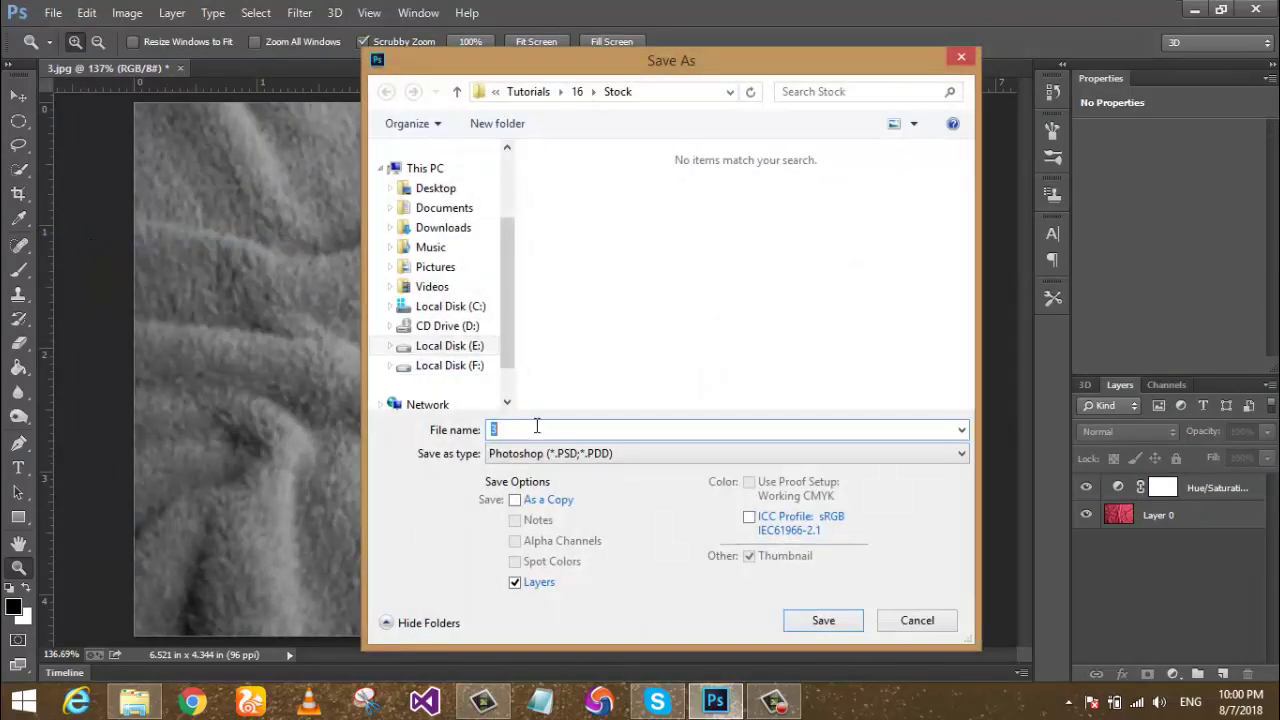
pyautogui.write('Displa')
pyautogui.write('cement P')
pyautogui.press('BackSpace')
pyautogui.write('Map')
pyautogui.click(553, 455)
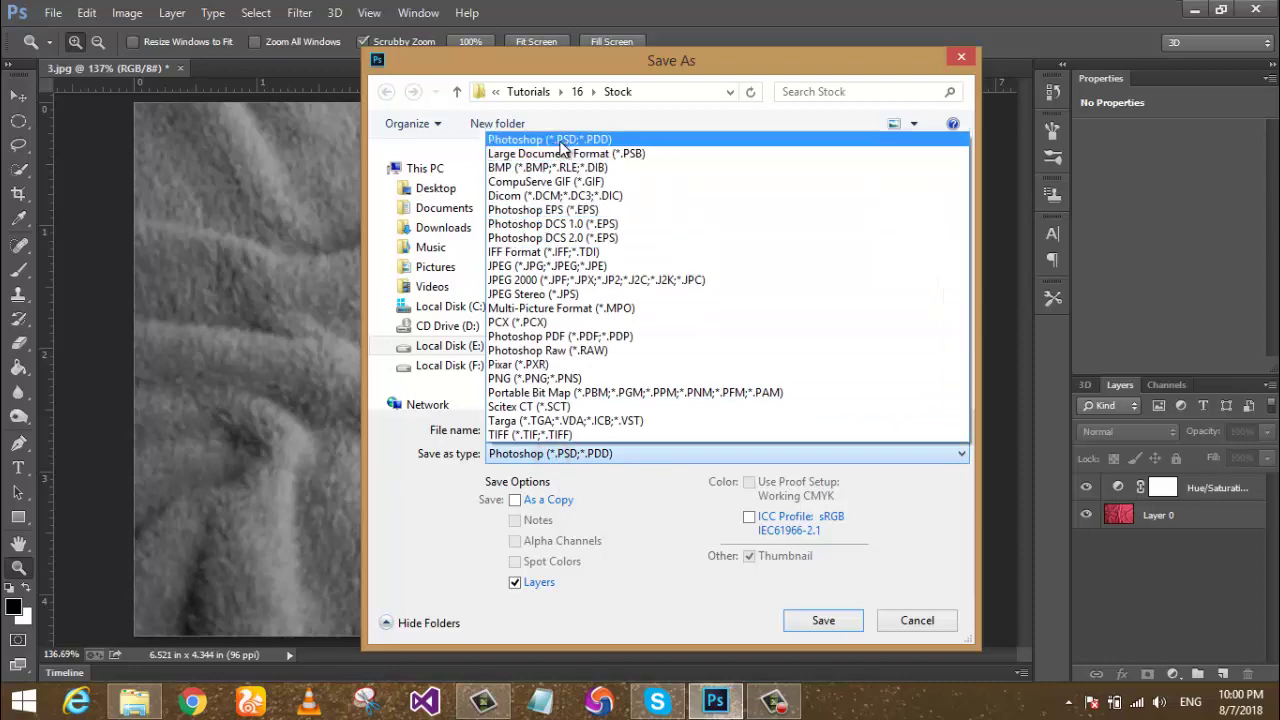
pyautogui.click(558, 140)
pyautogui.click(829, 623)
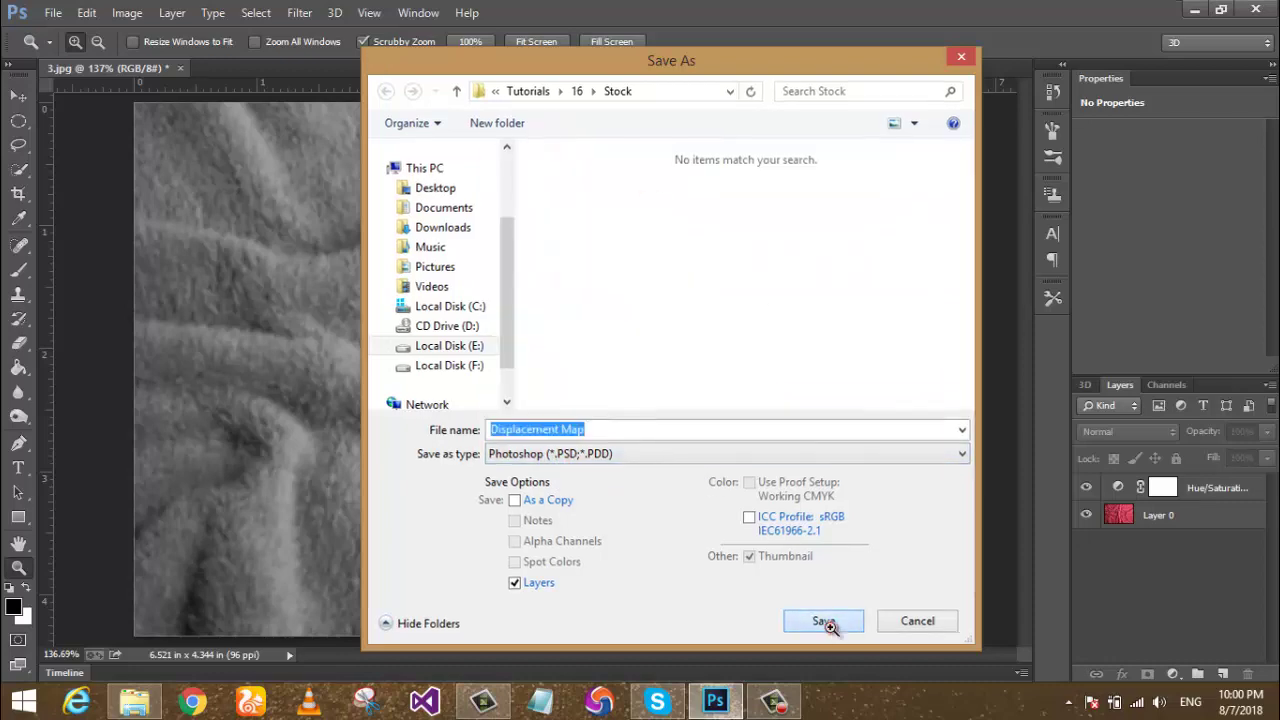
pyautogui.click(849, 214)
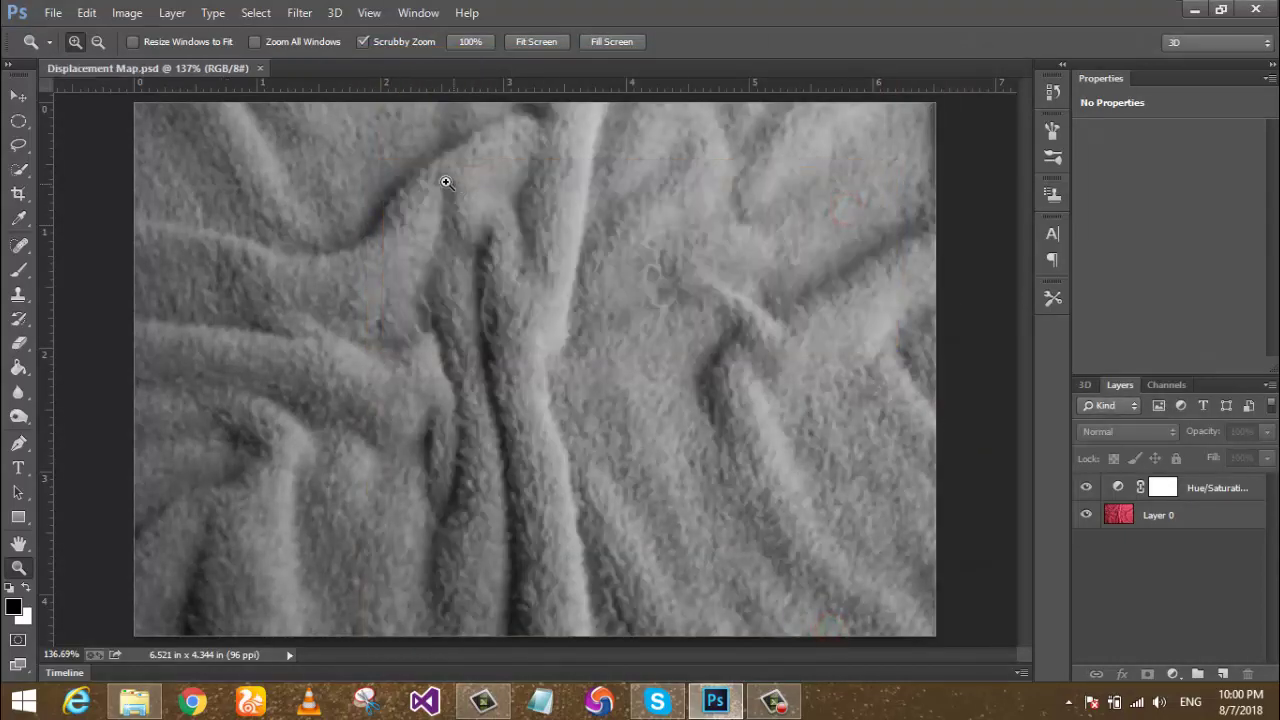
pyautogui.click(259, 69)
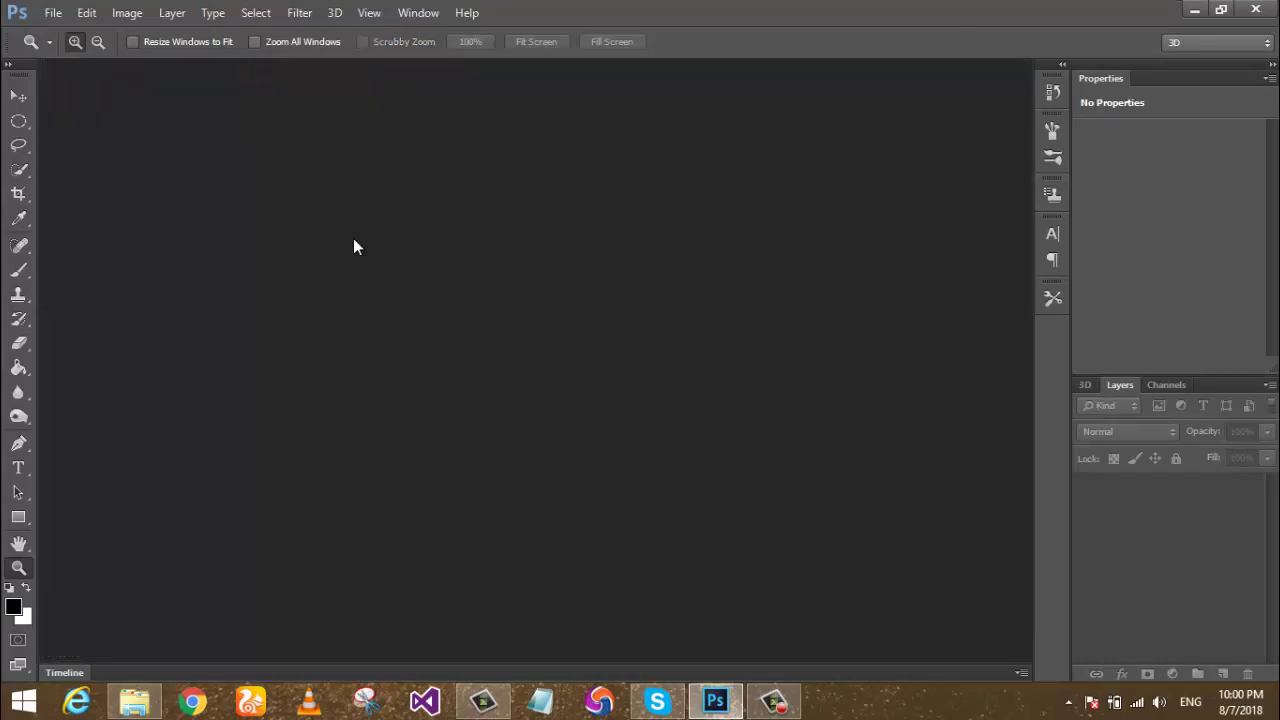
# Reopen the red towel photo 3.jpg and convert its Background into Layer 0.
pyautogui.click(53, 12)
pyautogui.click(70, 51)
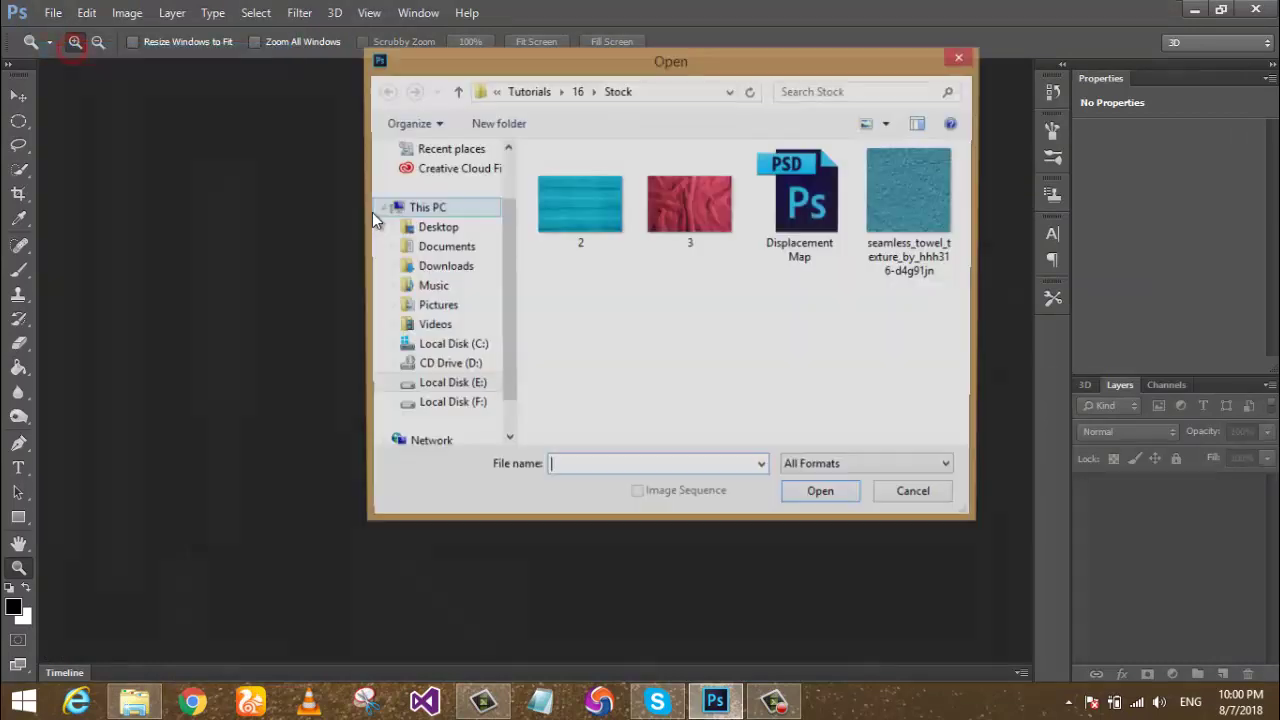
pyautogui.doubleClick(695, 210)
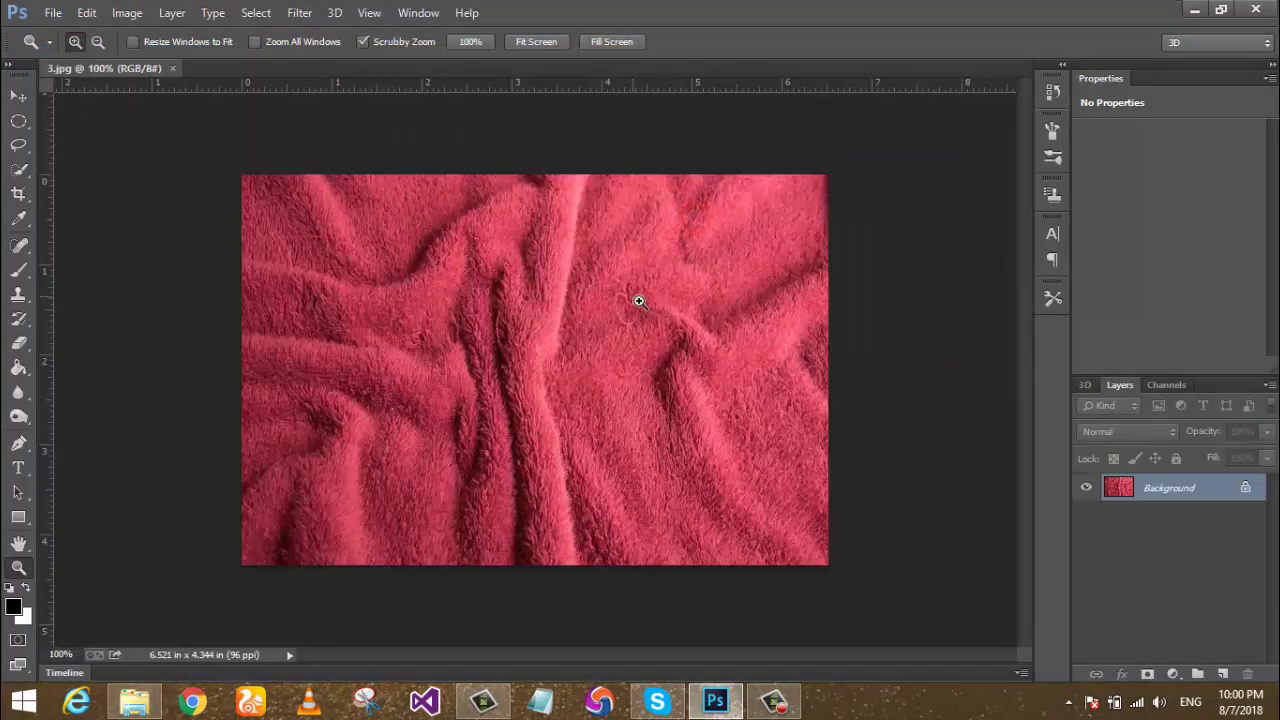
pyautogui.doubleClick(1246, 488)
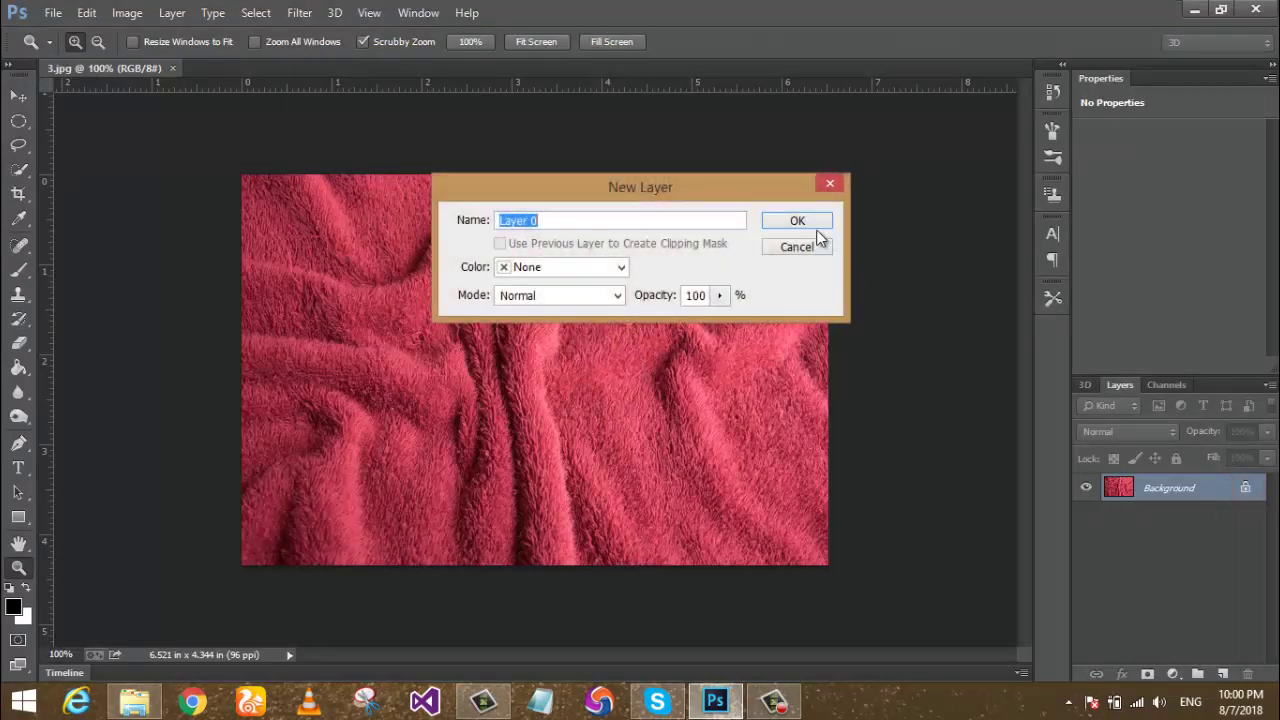
pyautogui.click(809, 218)
# Type DISPLACEMENT in bold black text and move it to the centre of the towel.
pyautogui.click(17, 468)
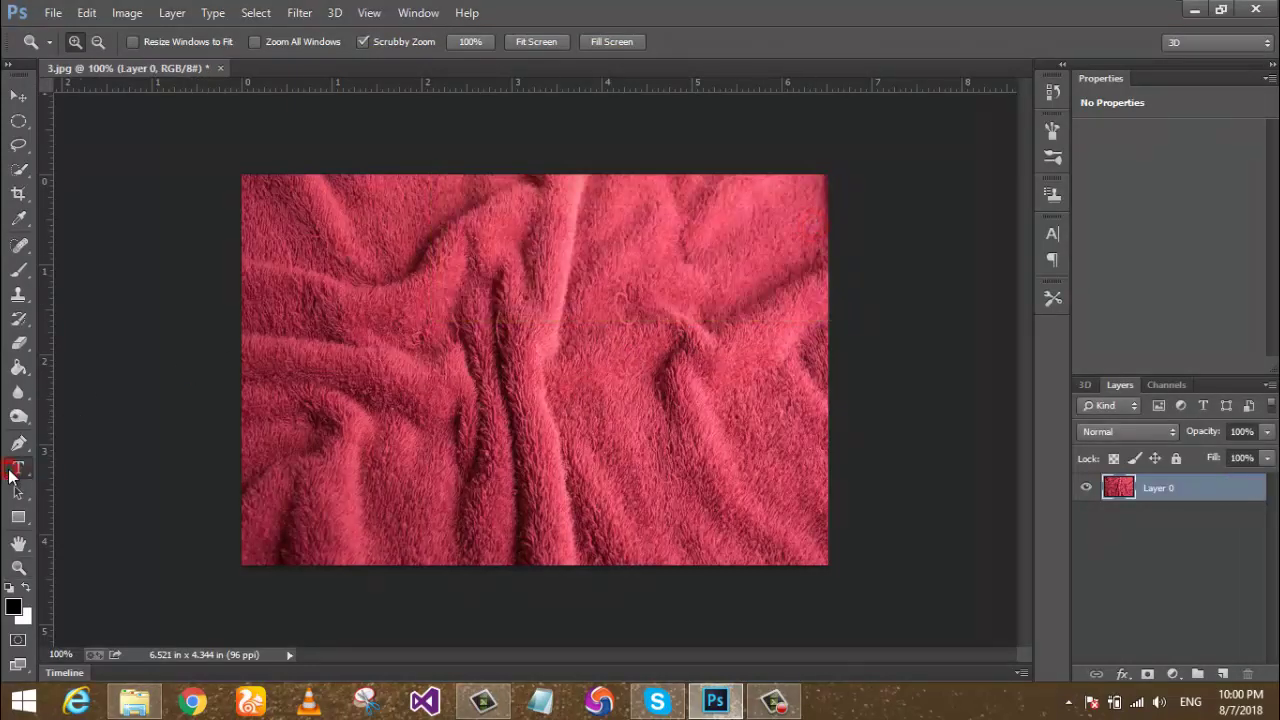
pyautogui.click(392, 355)
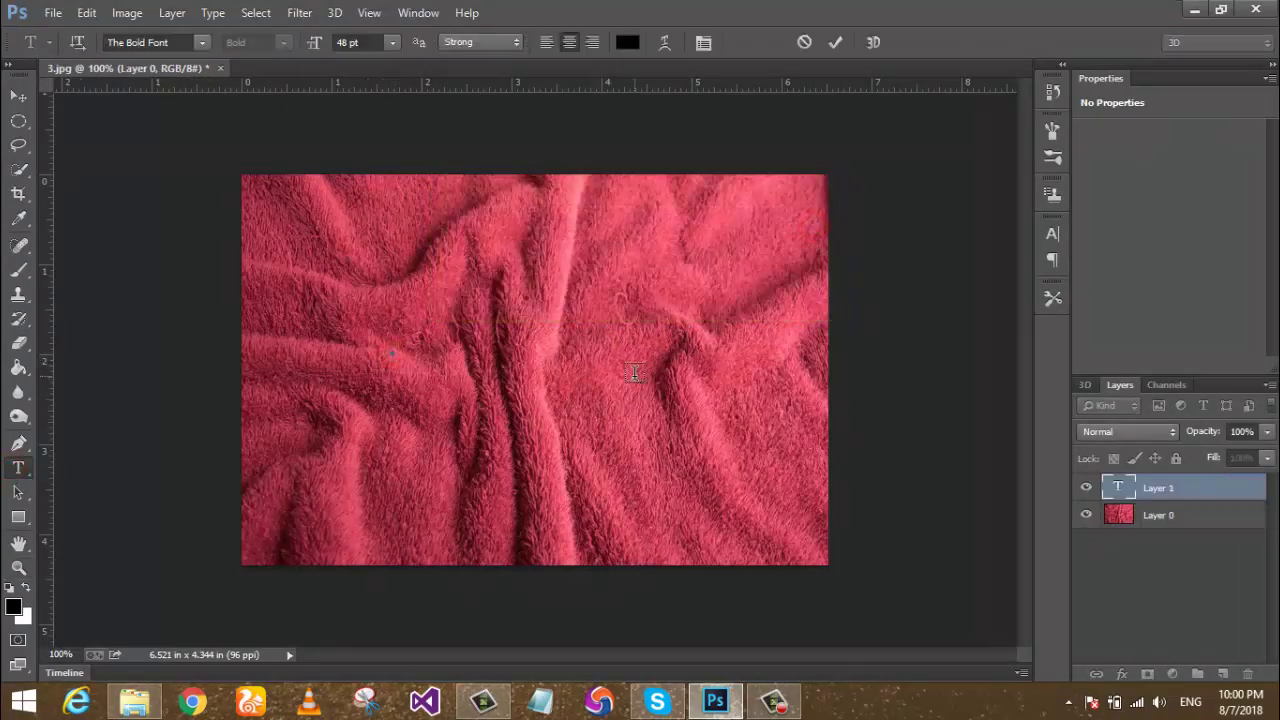
pyautogui.write('DE')
pyautogui.press('BackSpace')
pyautogui.write('I')
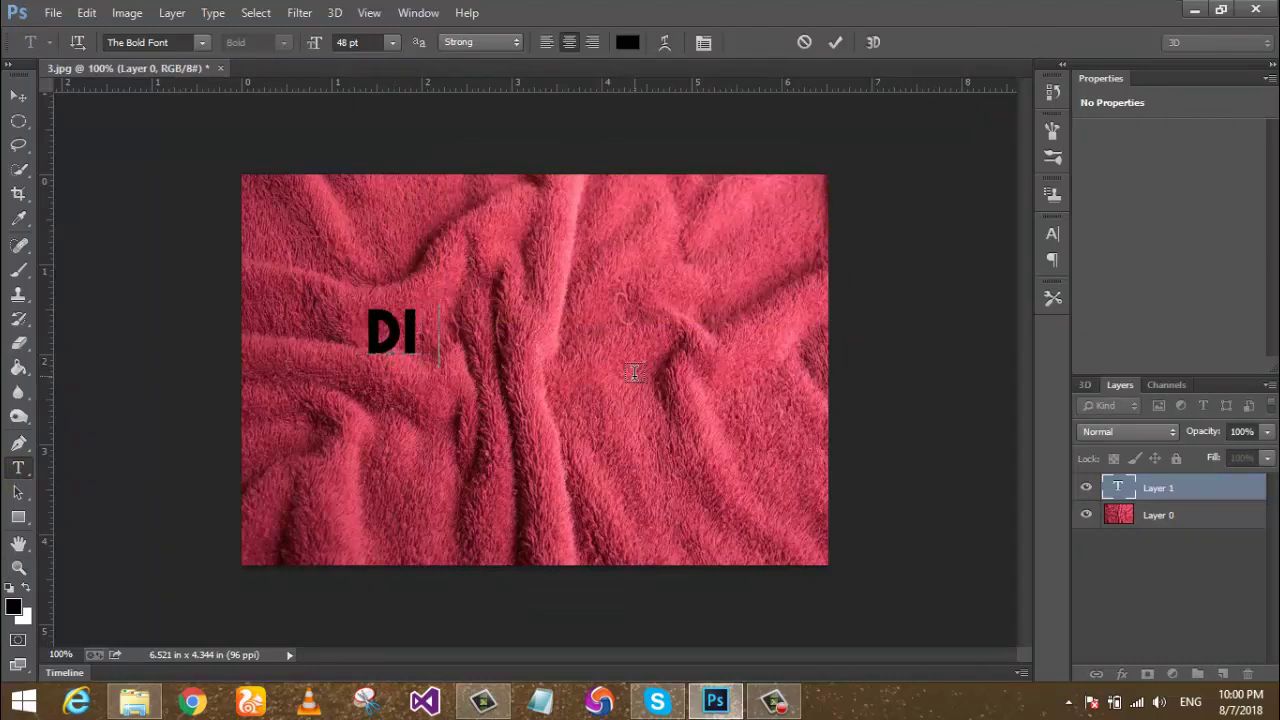
pyautogui.write('SPLACEM')
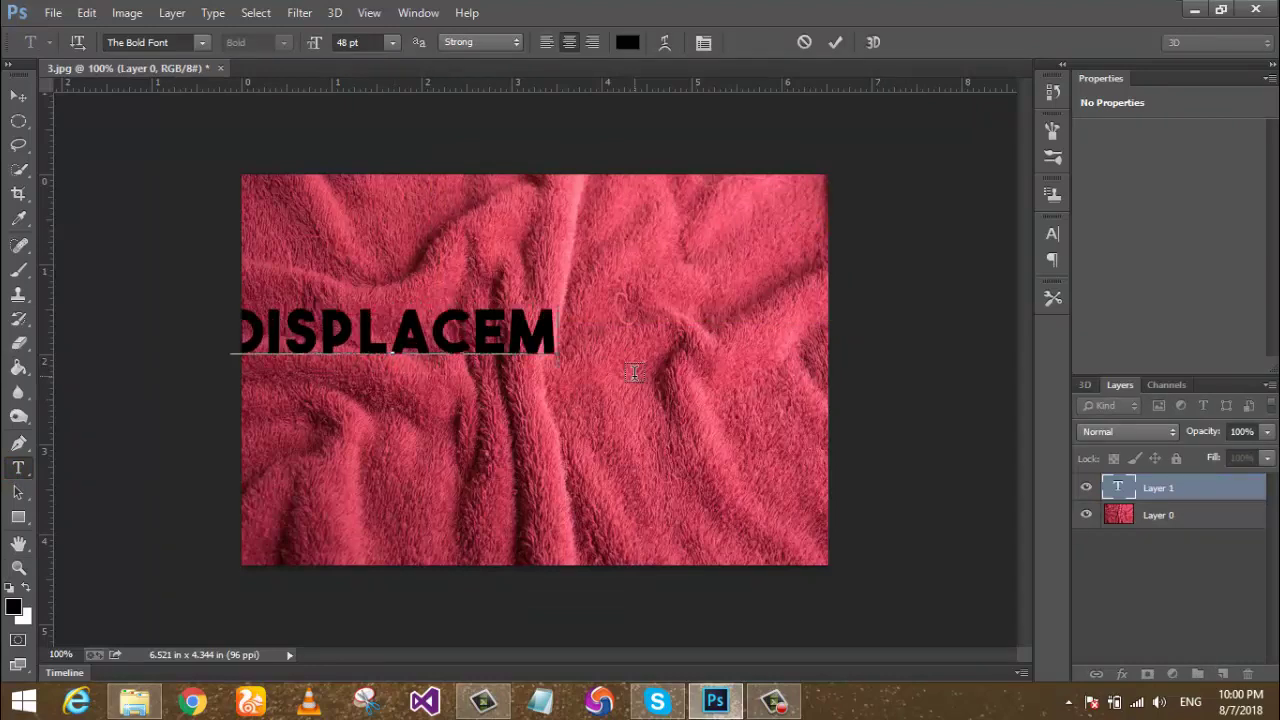
pyautogui.write('ENT')
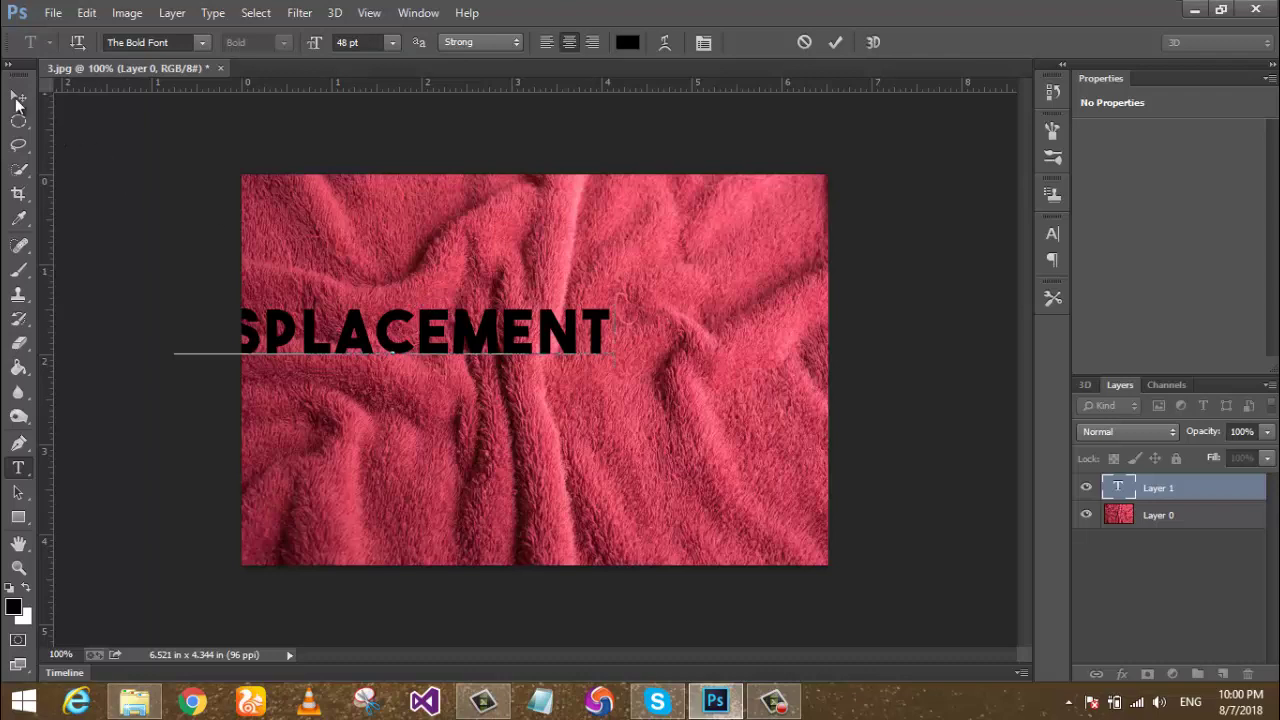
pyautogui.click(18, 96)
pyautogui.moveTo(401, 340); pyautogui.dragTo(545, 356)
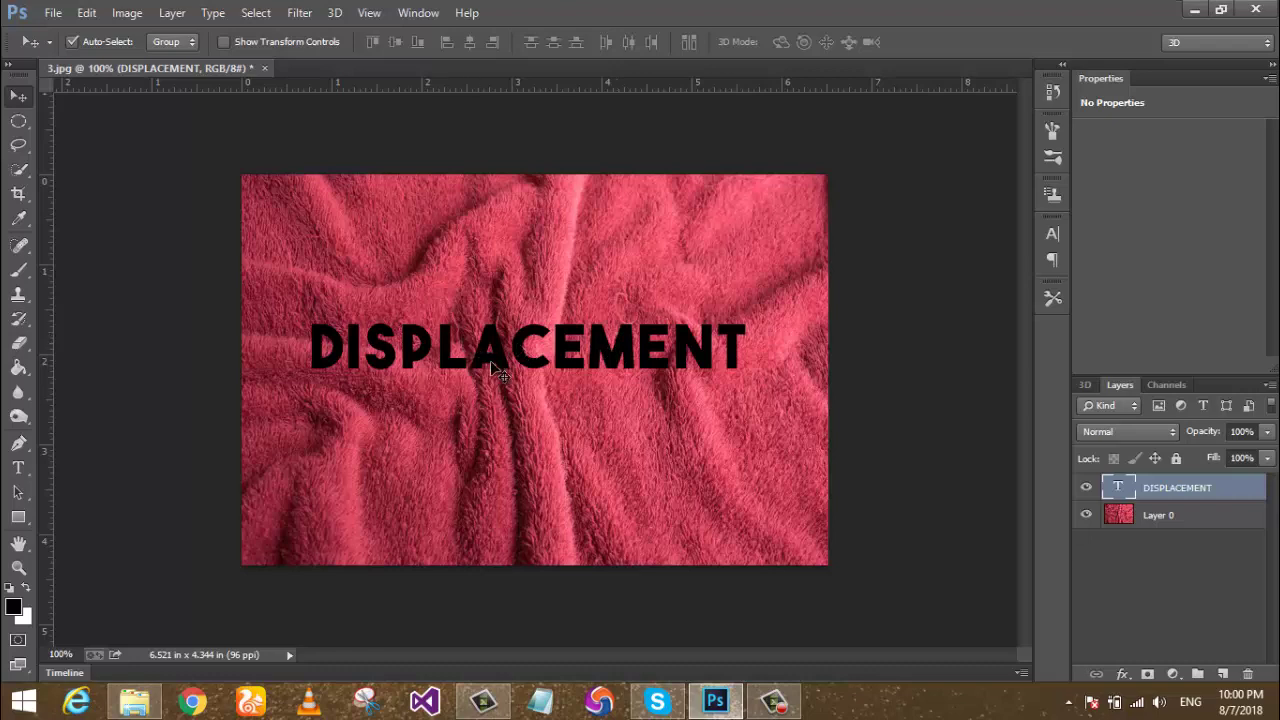
# Scale the DISPLACEMENT text to roughly W 105% and H 208%.
pyautogui.click(87, 12)
pyautogui.click(176, 357)
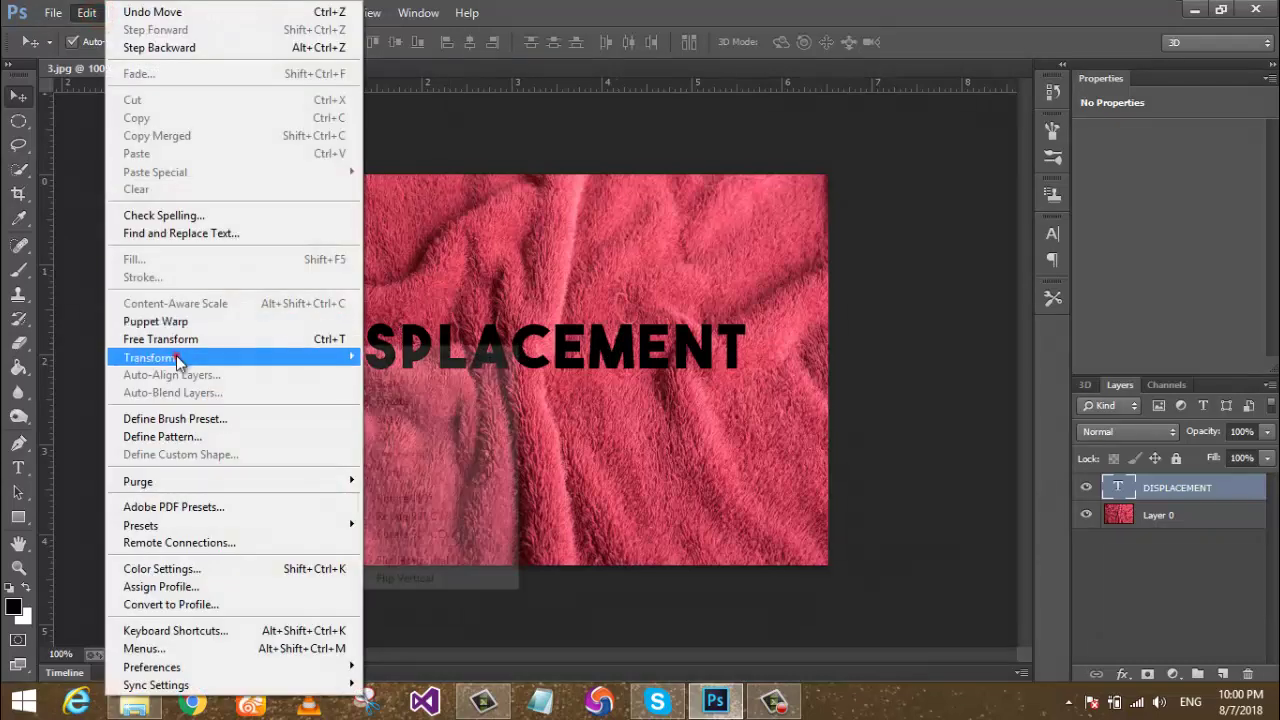
pyautogui.click(418, 381)
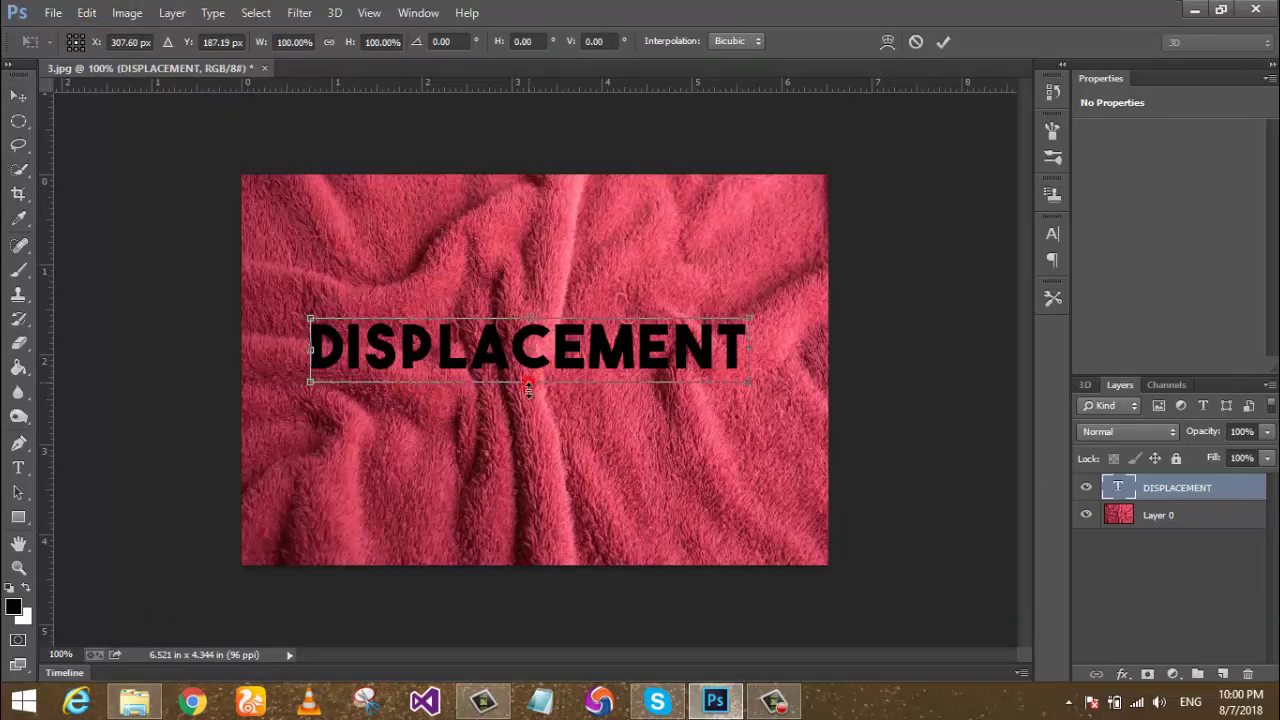
pyautogui.moveTo(529, 390); pyautogui.dragTo(529, 420)
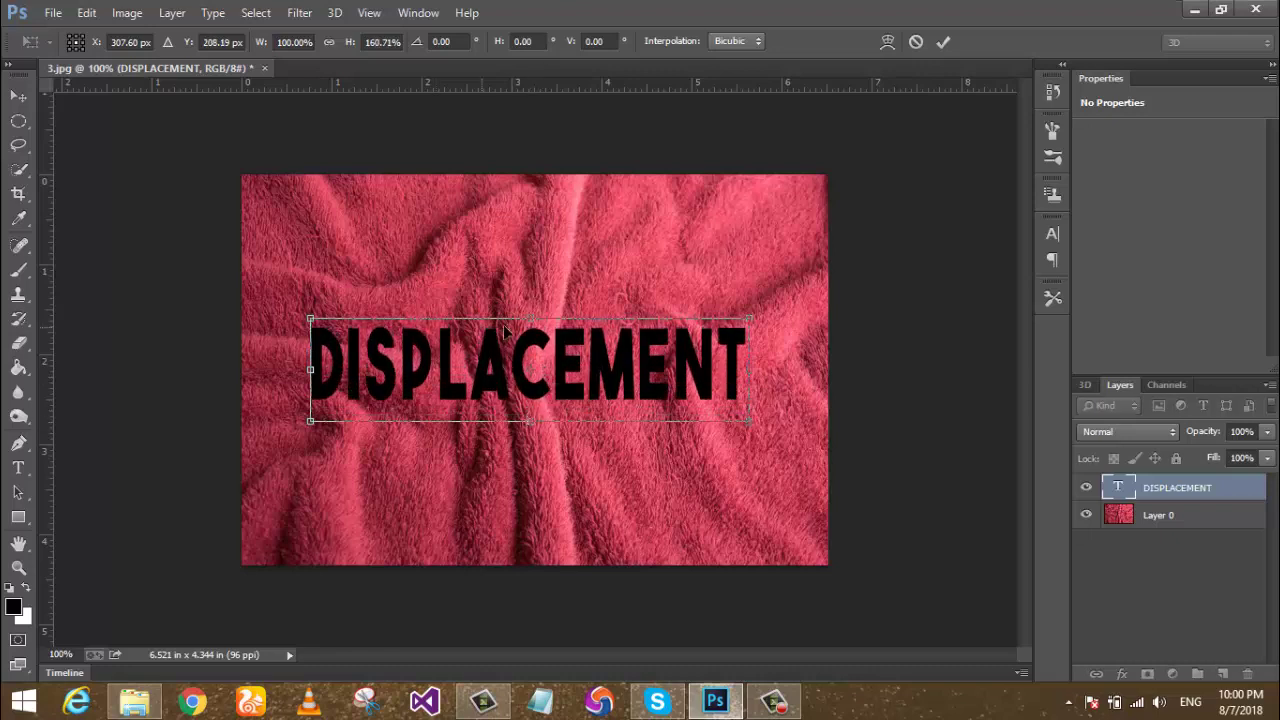
pyautogui.moveTo(529, 313); pyautogui.dragTo(529, 307)
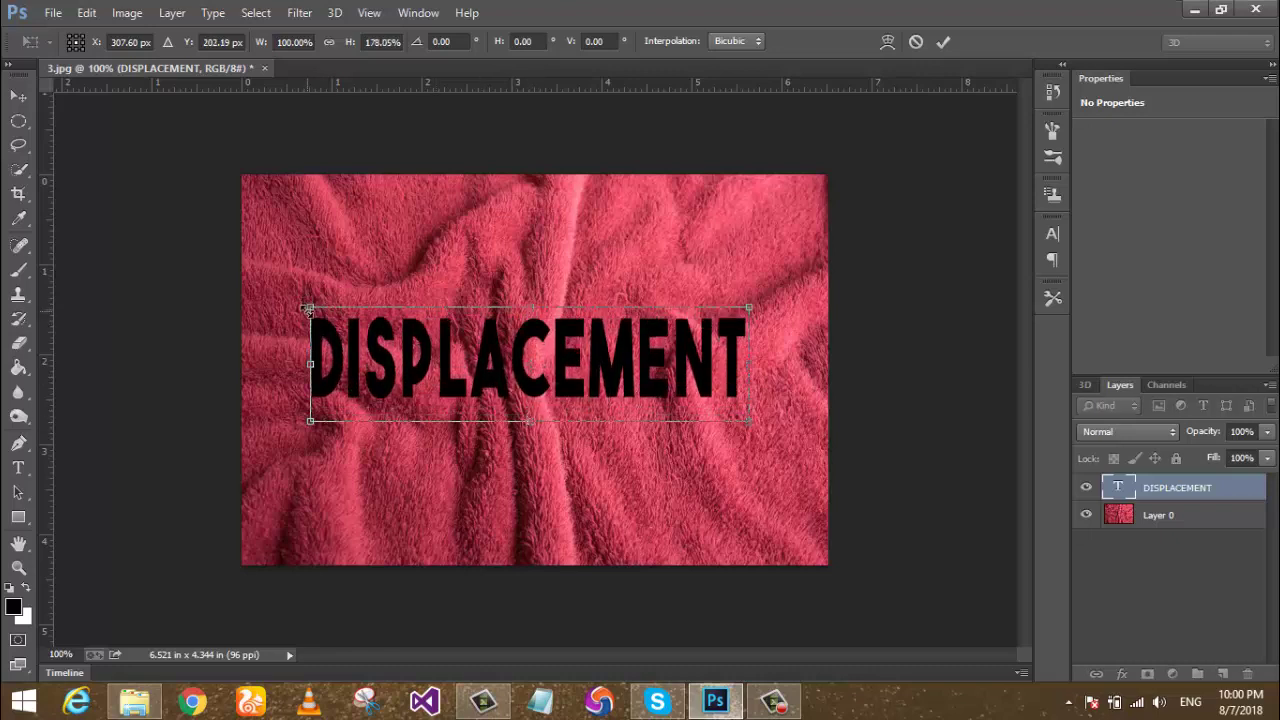
pyautogui.moveTo(309, 310); pyautogui.dragTo(288, 288)
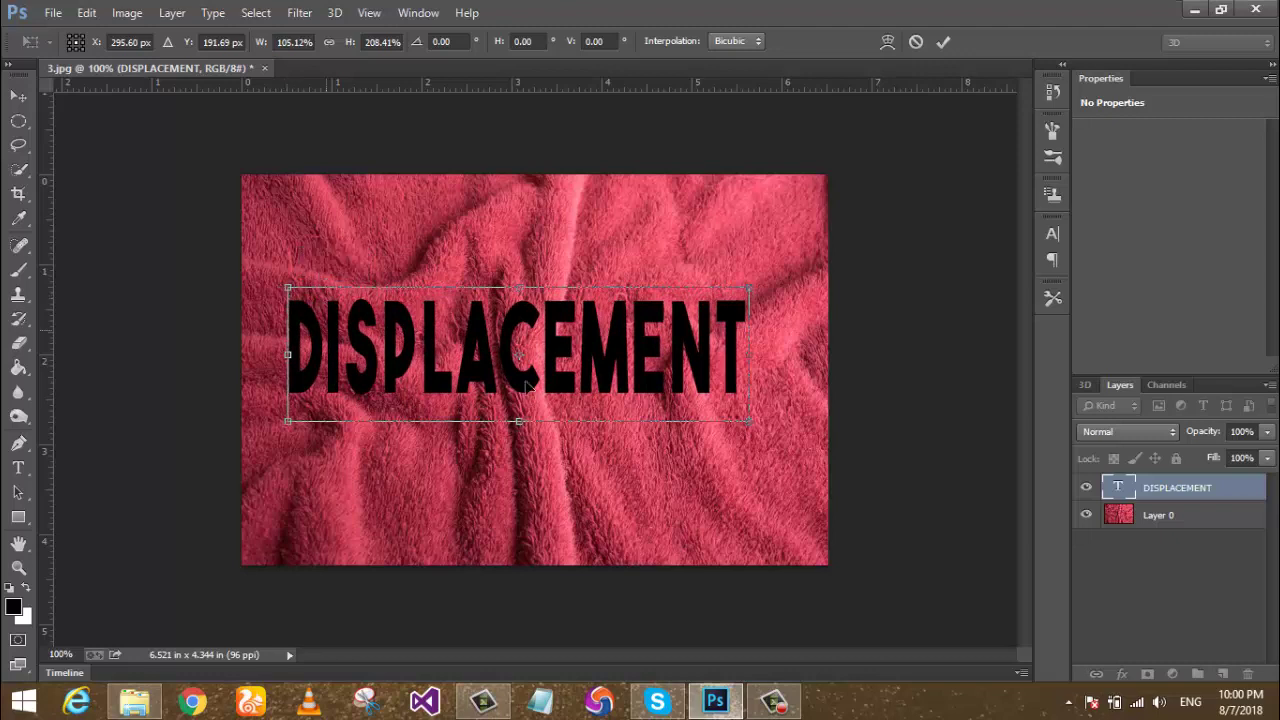
pyautogui.click(943, 41)
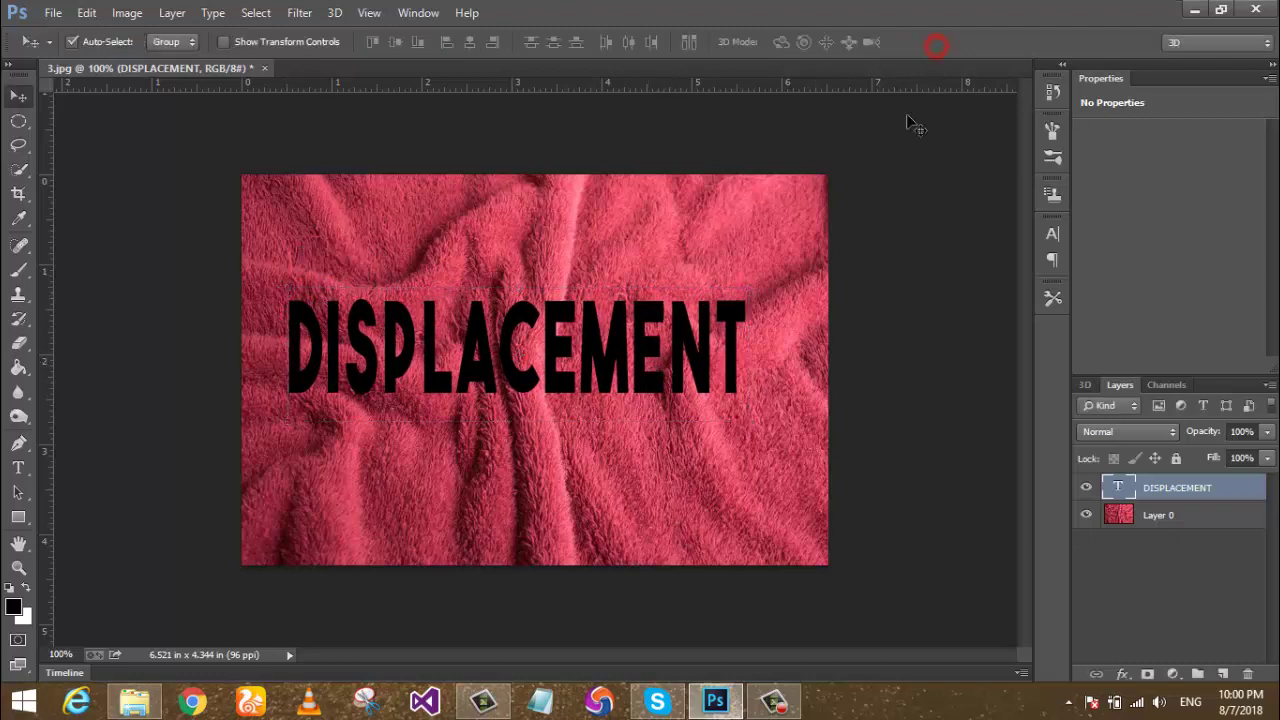
# Convert the text to a smart object and apply Displace at scale 10/10 using Displacement Map.psd.
pyautogui.rightClick(1226, 488)
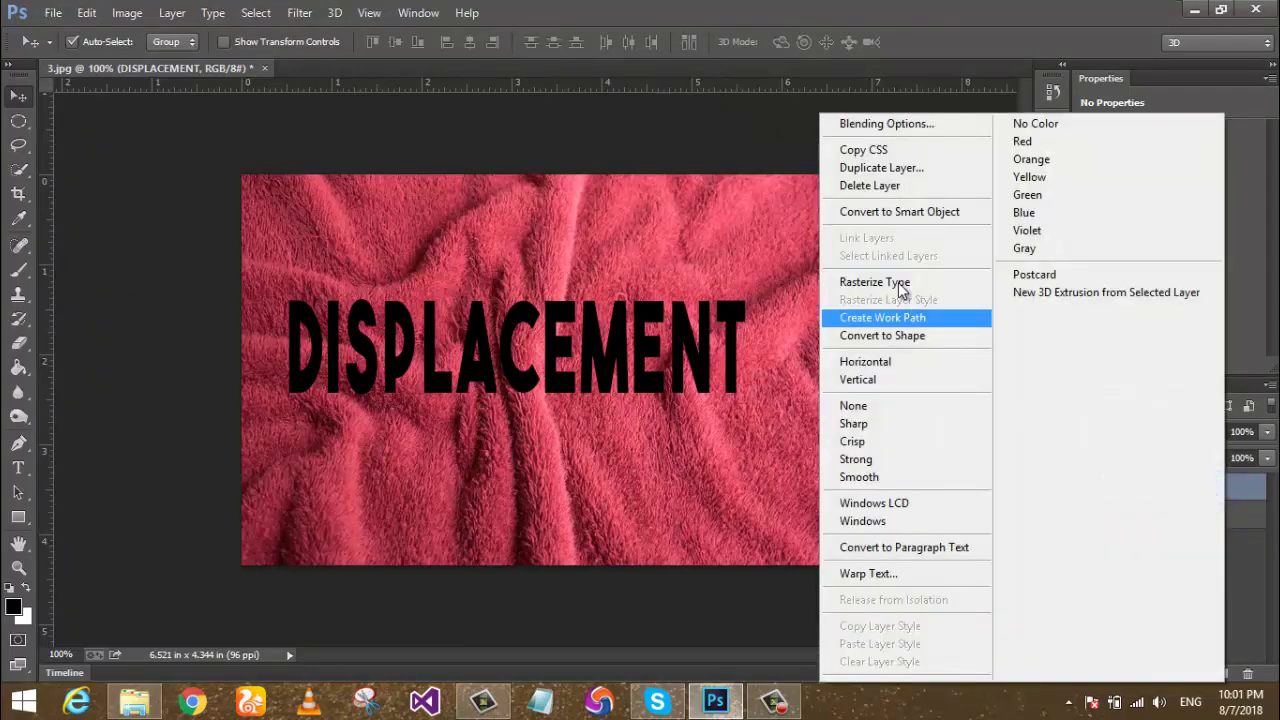
pyautogui.click(874, 213)
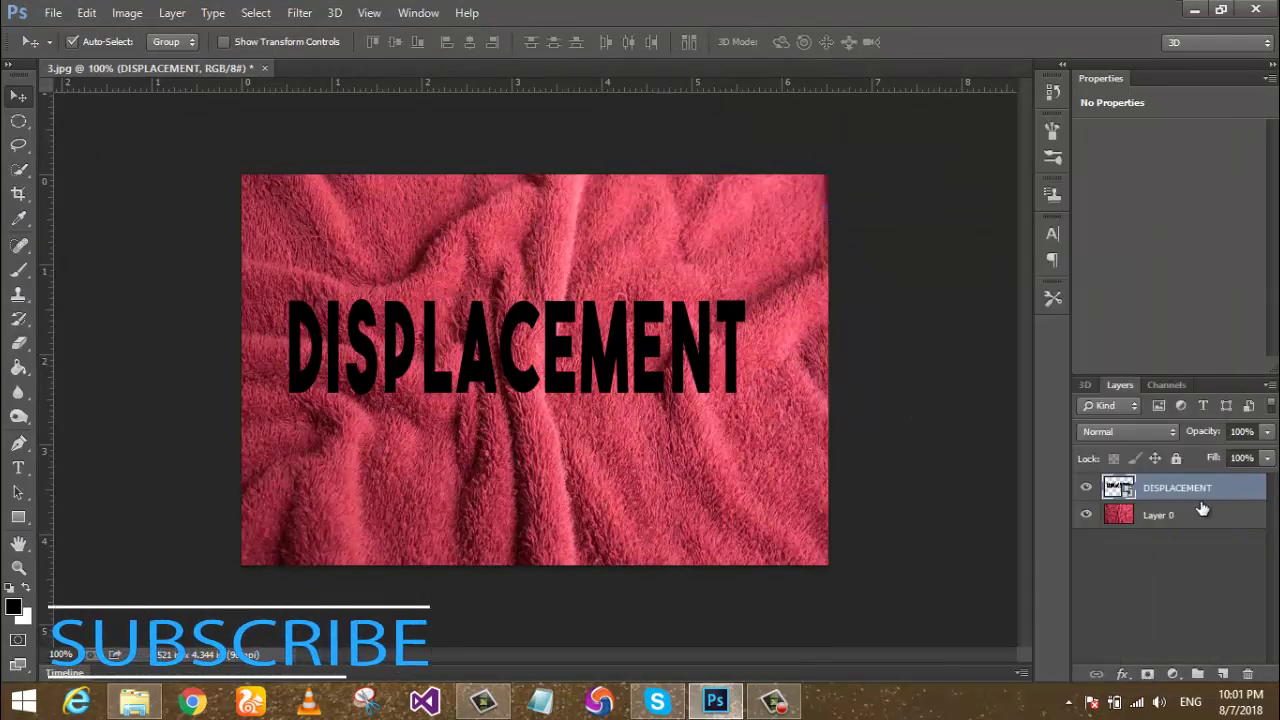
pyautogui.click(299, 12)
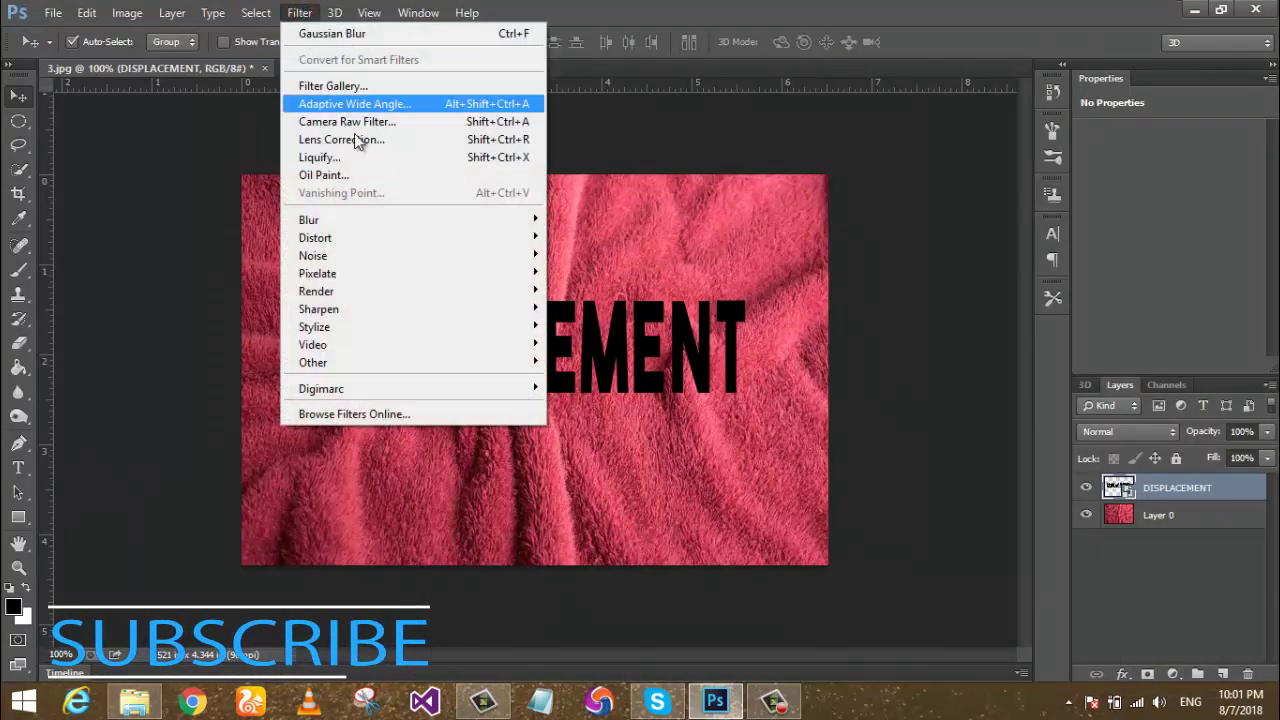
pyautogui.moveTo(315, 238)
pyautogui.click(600, 234)
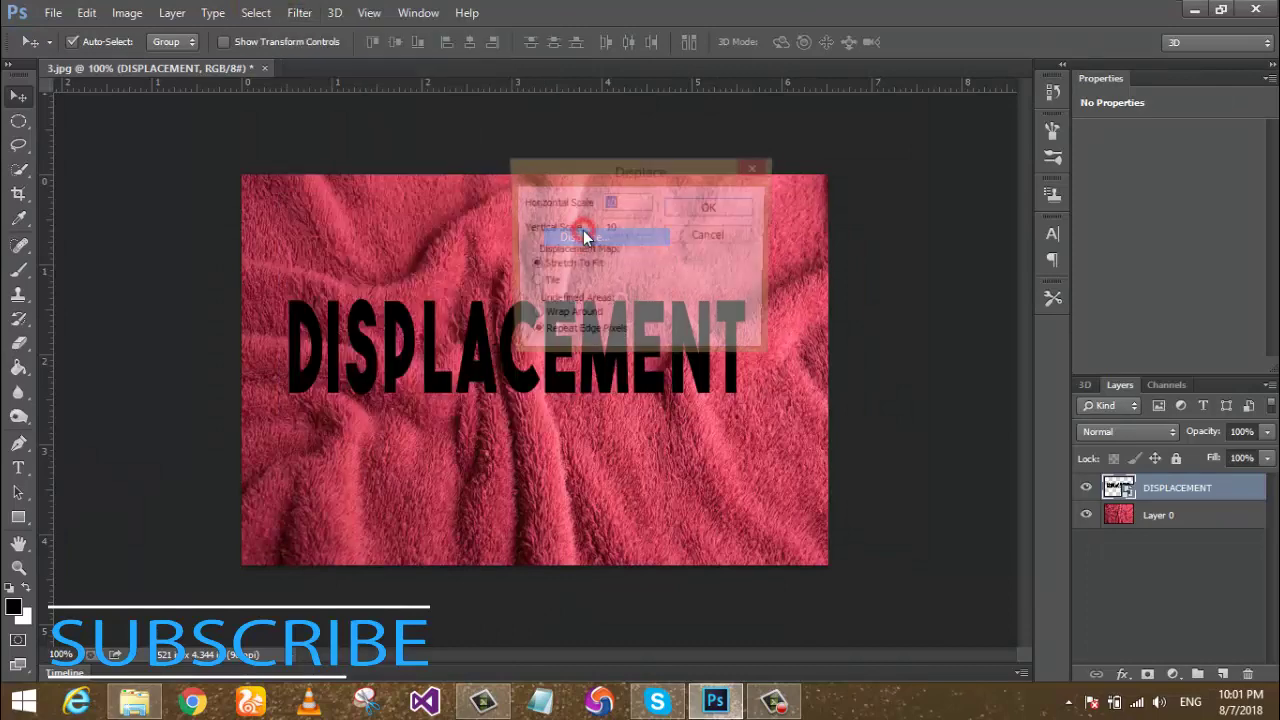
pyautogui.moveTo(630, 174); pyautogui.dragTo(912, 134)
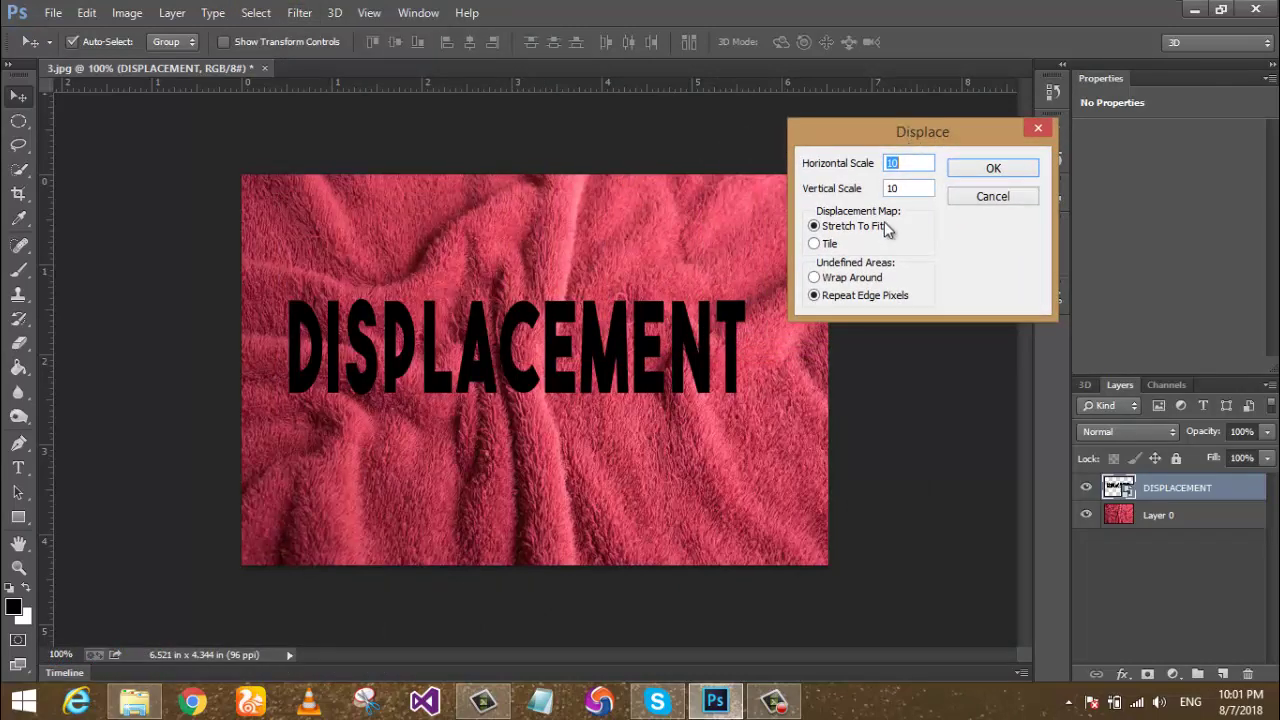
pyautogui.click(991, 167)
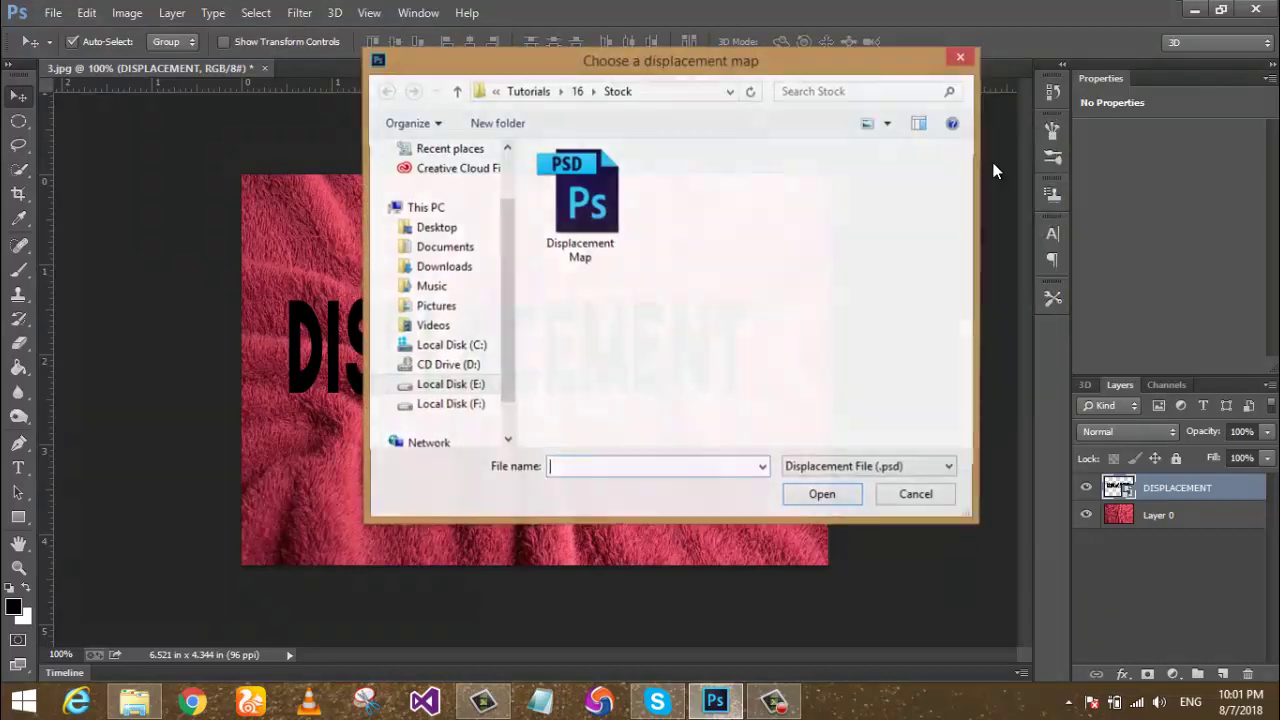
pyautogui.moveTo(635, 60); pyautogui.dragTo(934, 56)
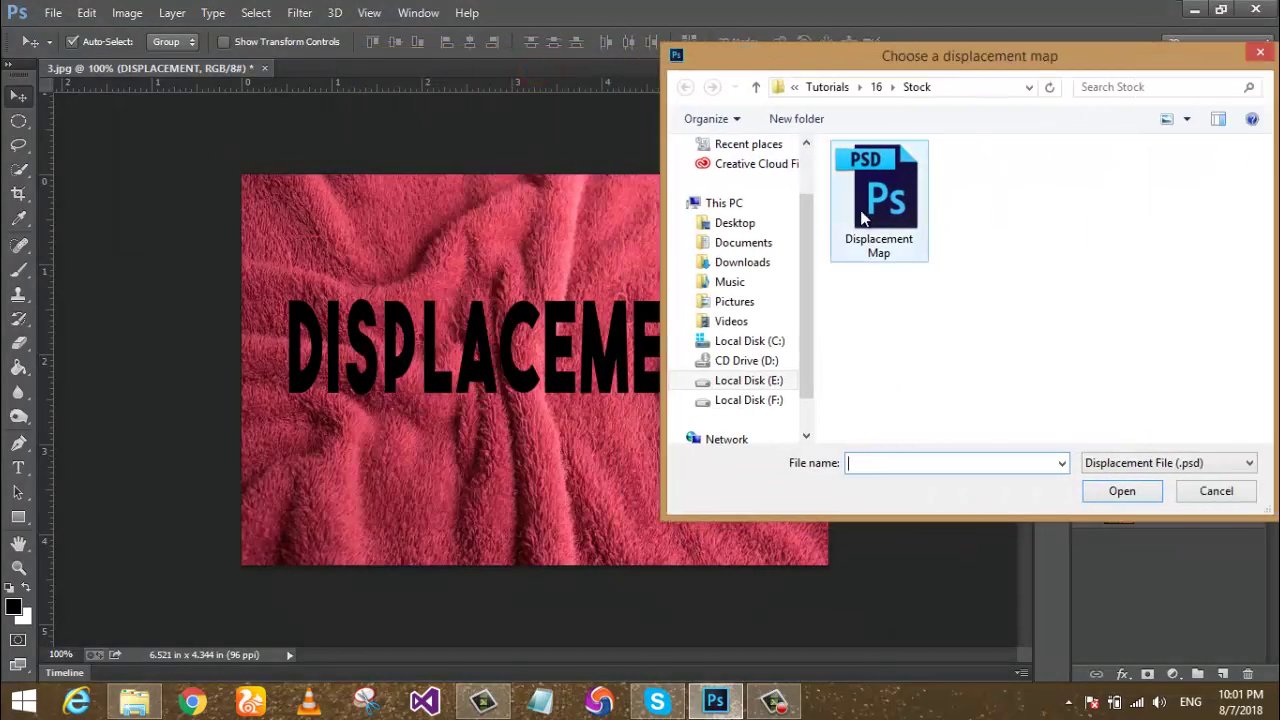
pyautogui.doubleClick(905, 208)
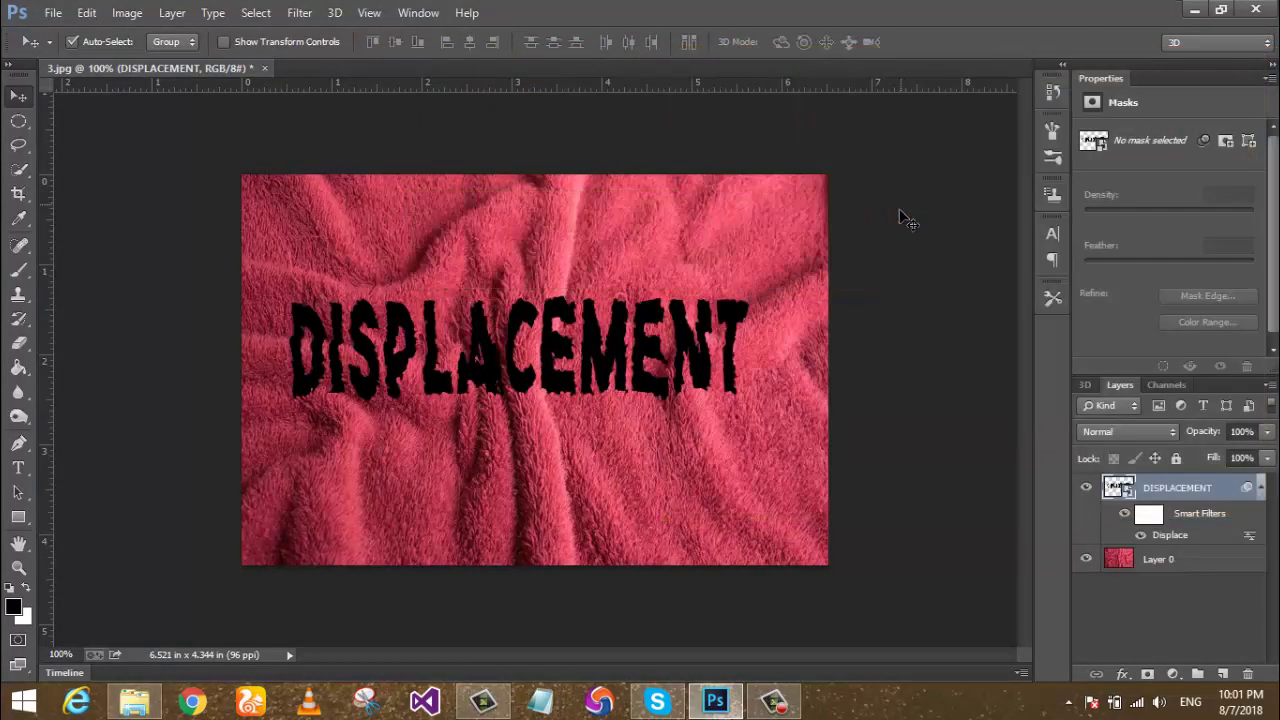
# Zoom to 200% on the warped lettering, fit the image on screen, and collapse Smart Filters.
pyautogui.press('z')
pyautogui.click(320, 392)
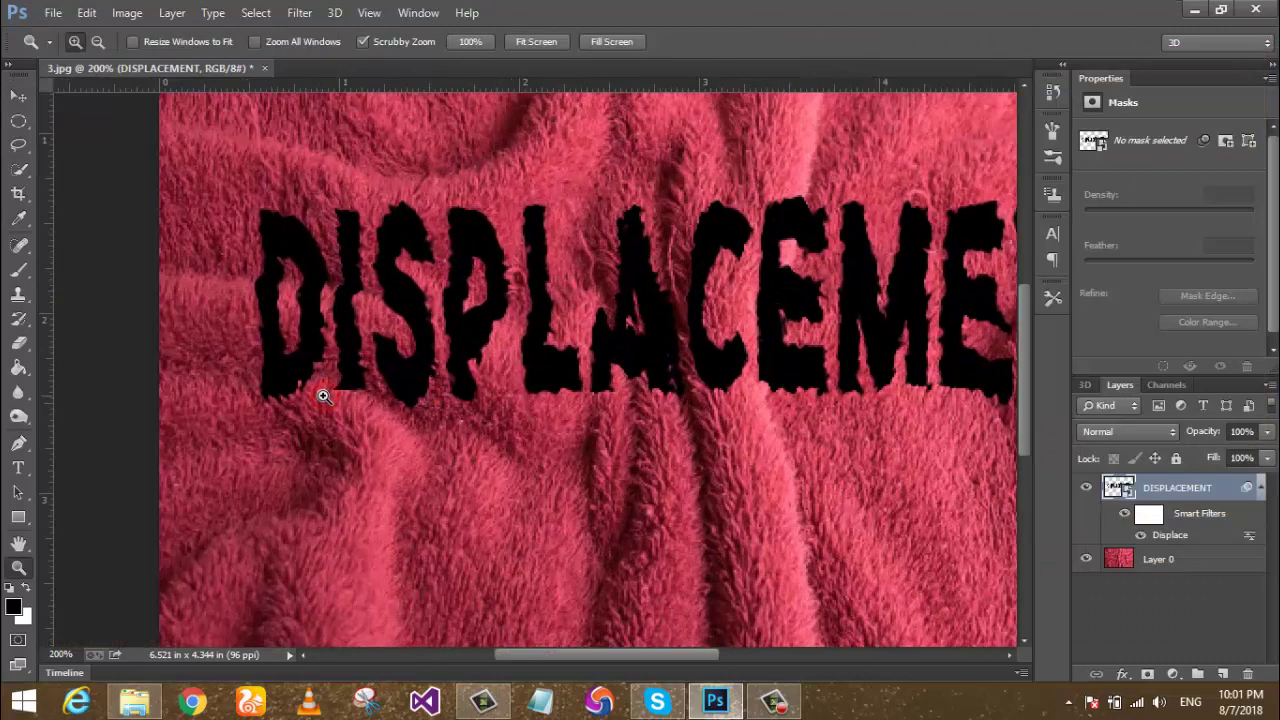
pyautogui.rightClick(778, 248)
pyautogui.click(804, 260)
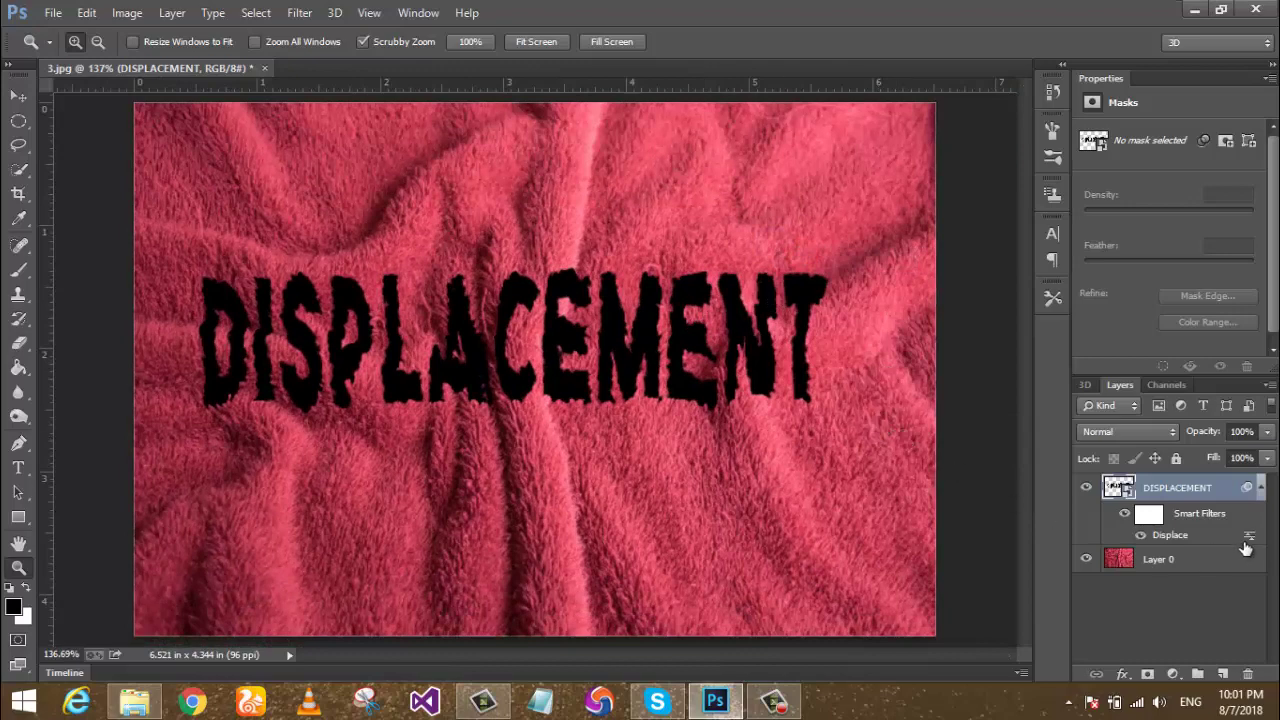
pyautogui.click(1259, 490)
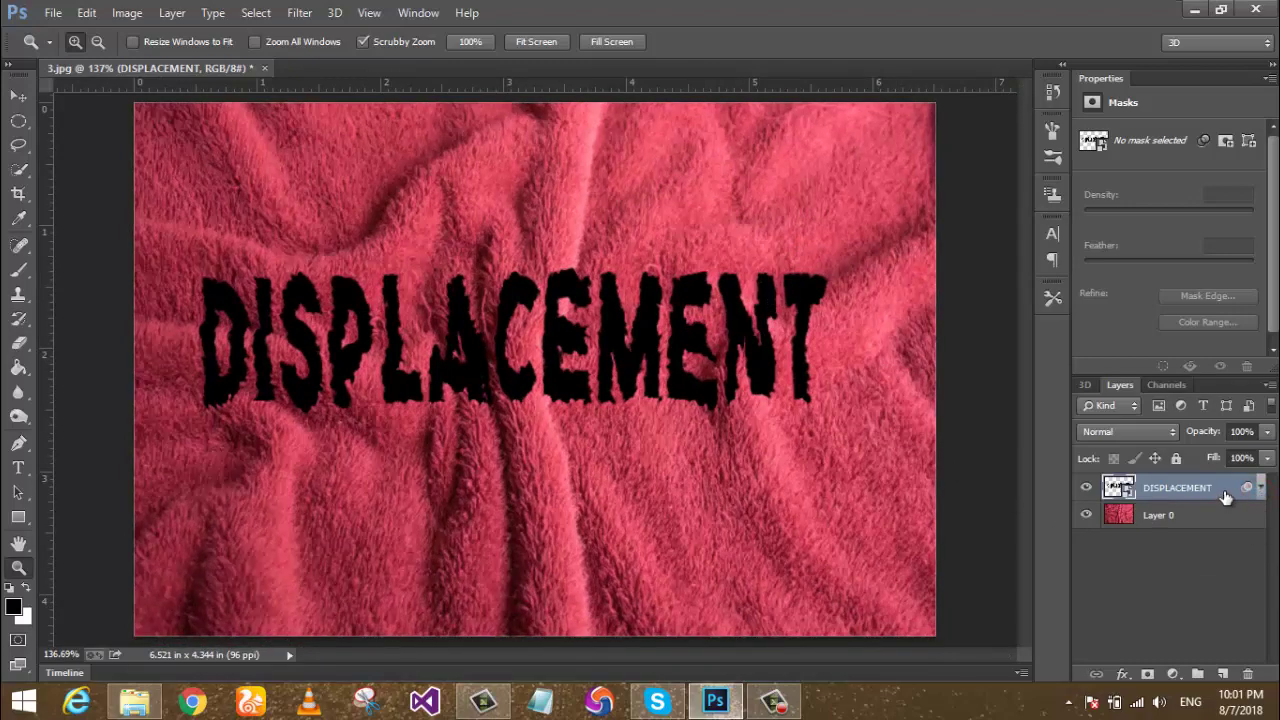
# Set the DISPLACEMENT layer's fill to 0%.
pyautogui.click(1241, 457)
pyautogui.write('0')
pyautogui.press('Return')
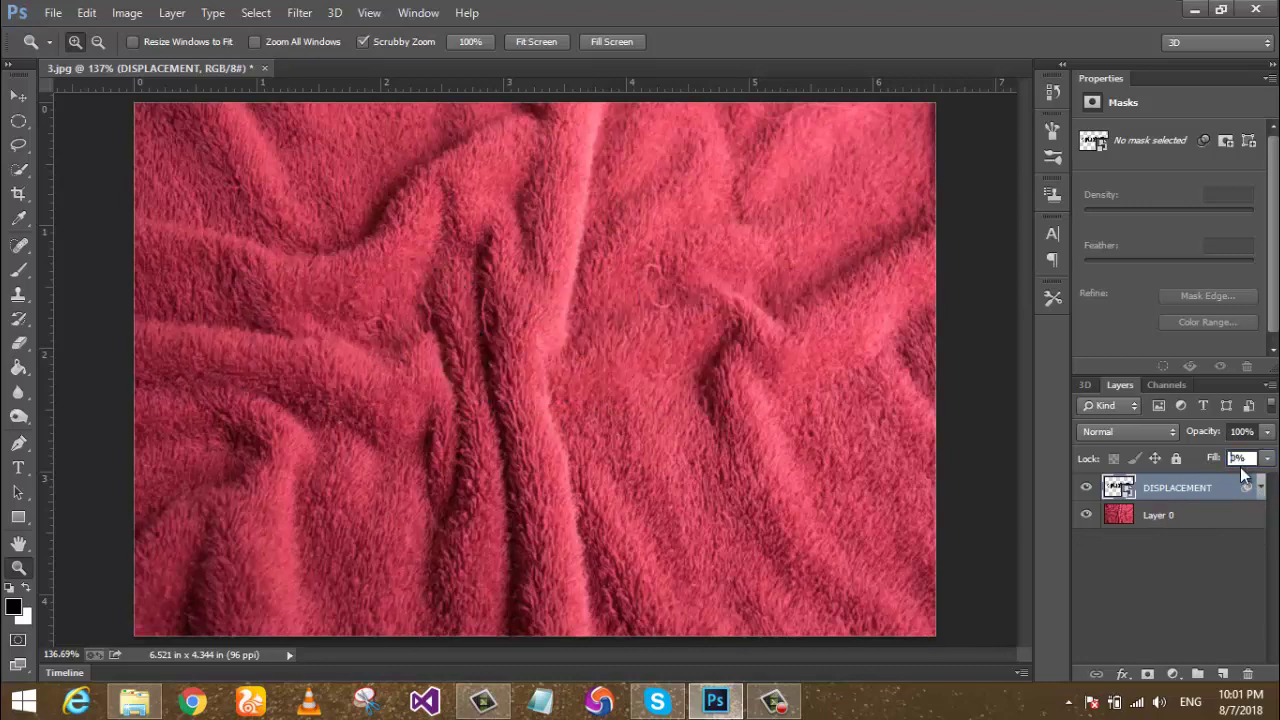
# Add a black (000000) Color Overlay in Linear Burn mode to the DISPLACEMENT layer.
pyautogui.click(1222, 549)
pyautogui.doubleClick(1223, 497)
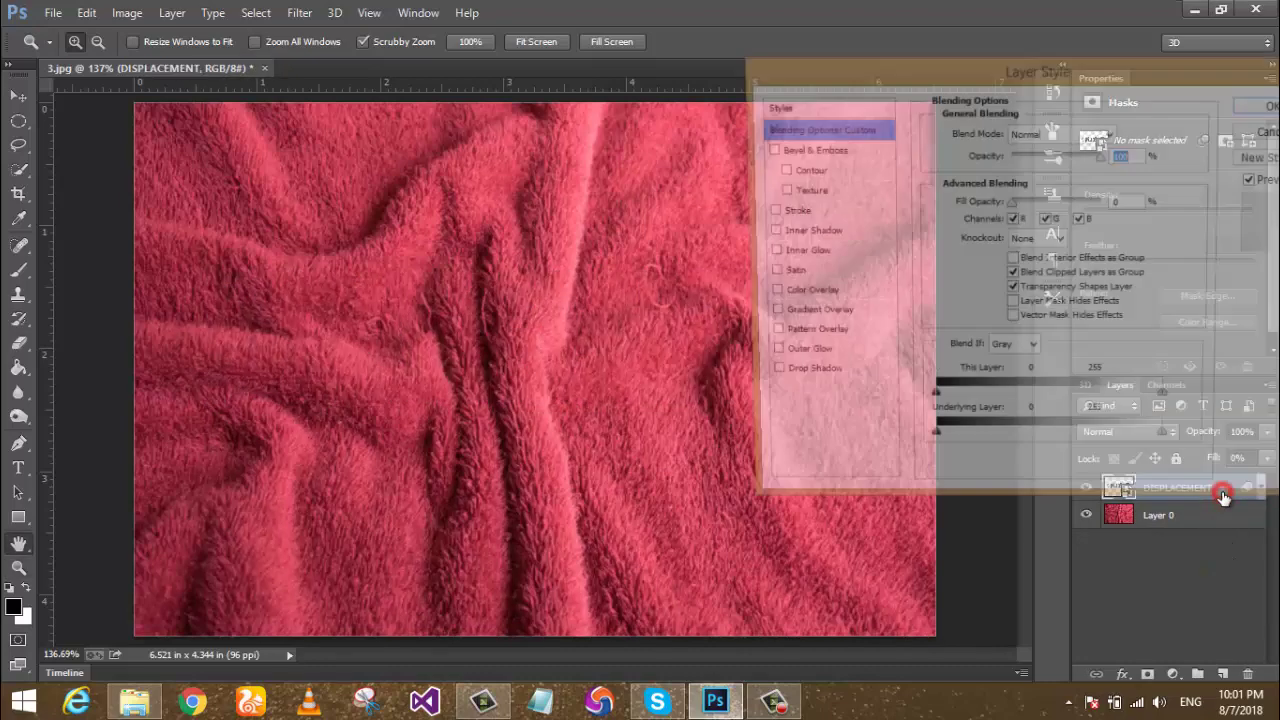
pyautogui.click(790, 294)
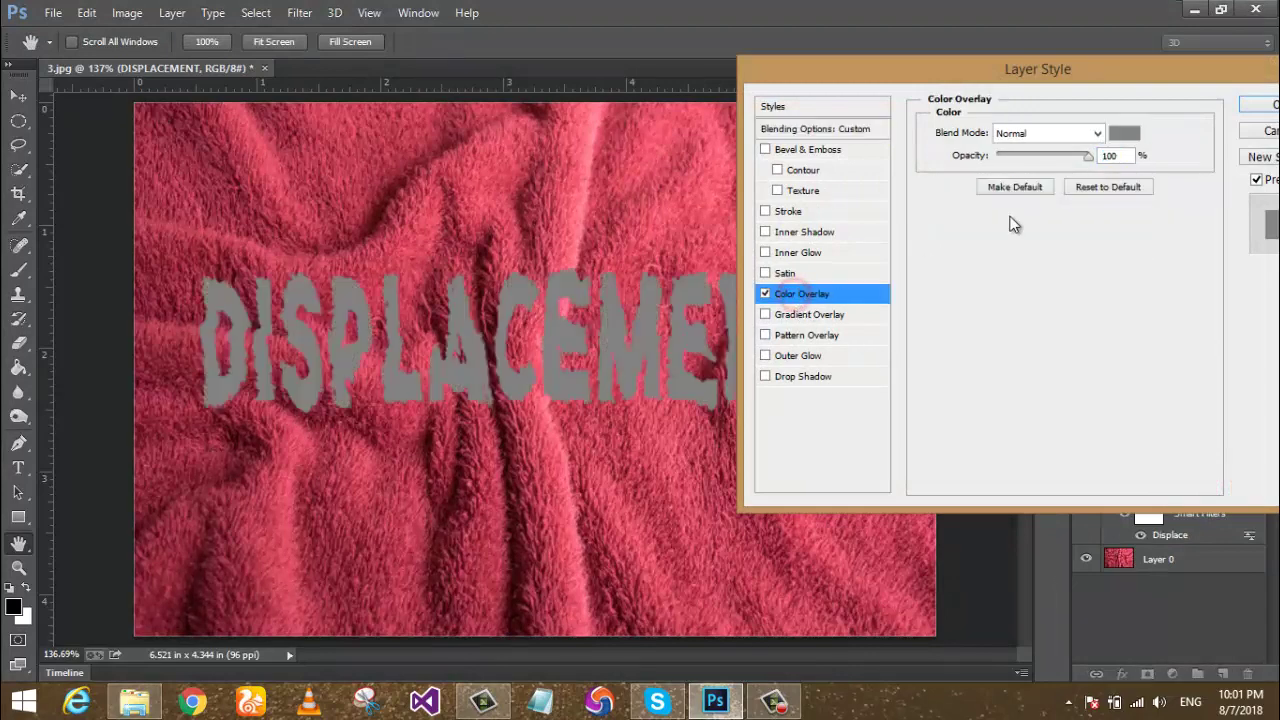
pyautogui.click(1124, 132)
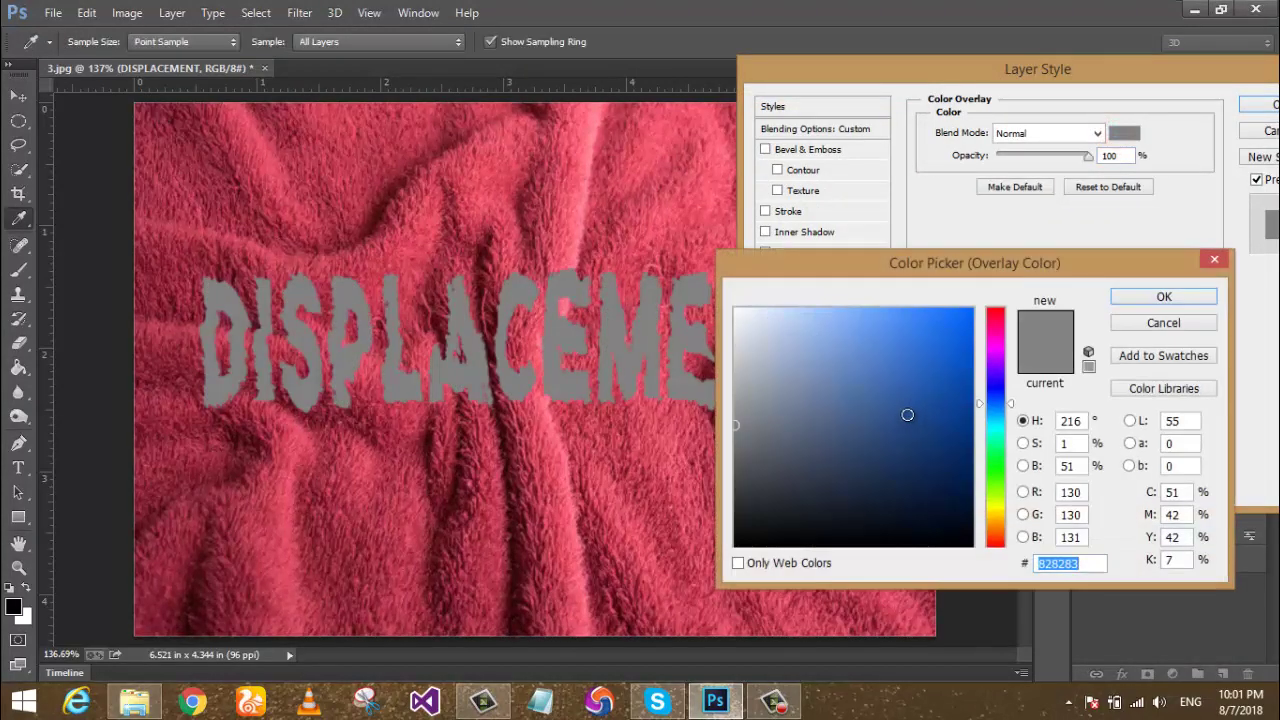
pyautogui.write('000000')
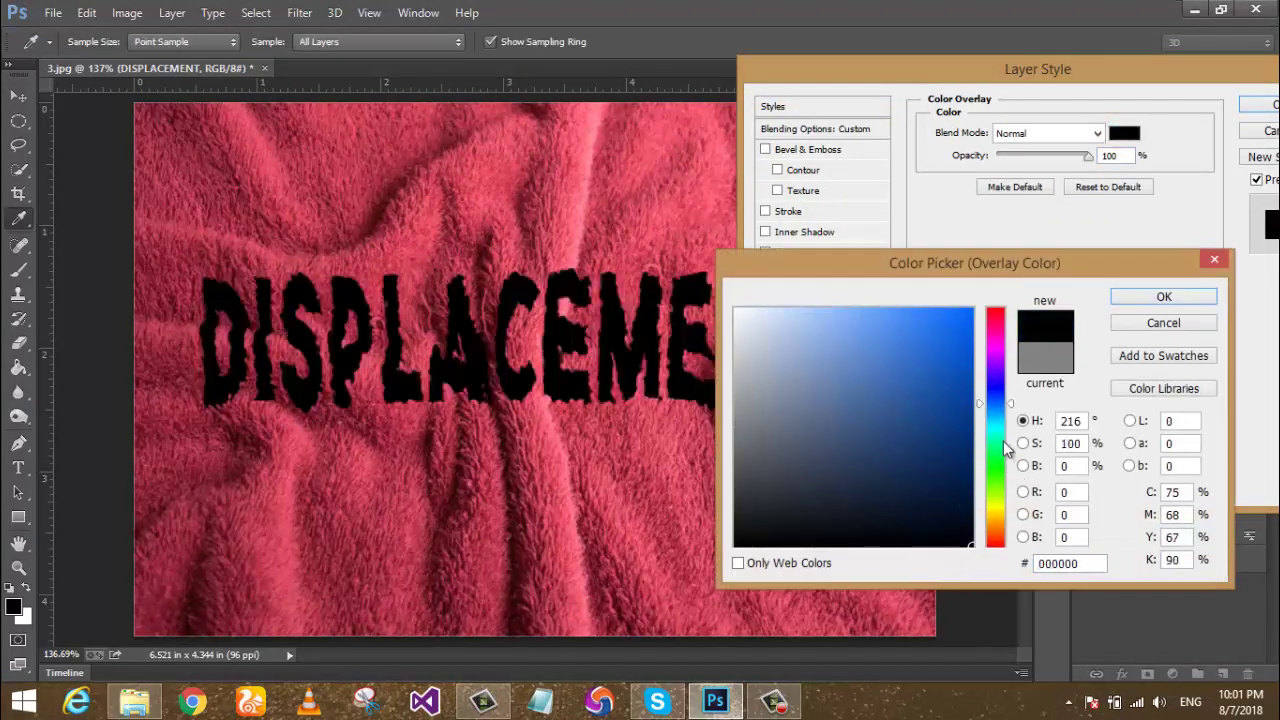
pyautogui.click(1168, 298)
pyautogui.click(1028, 134)
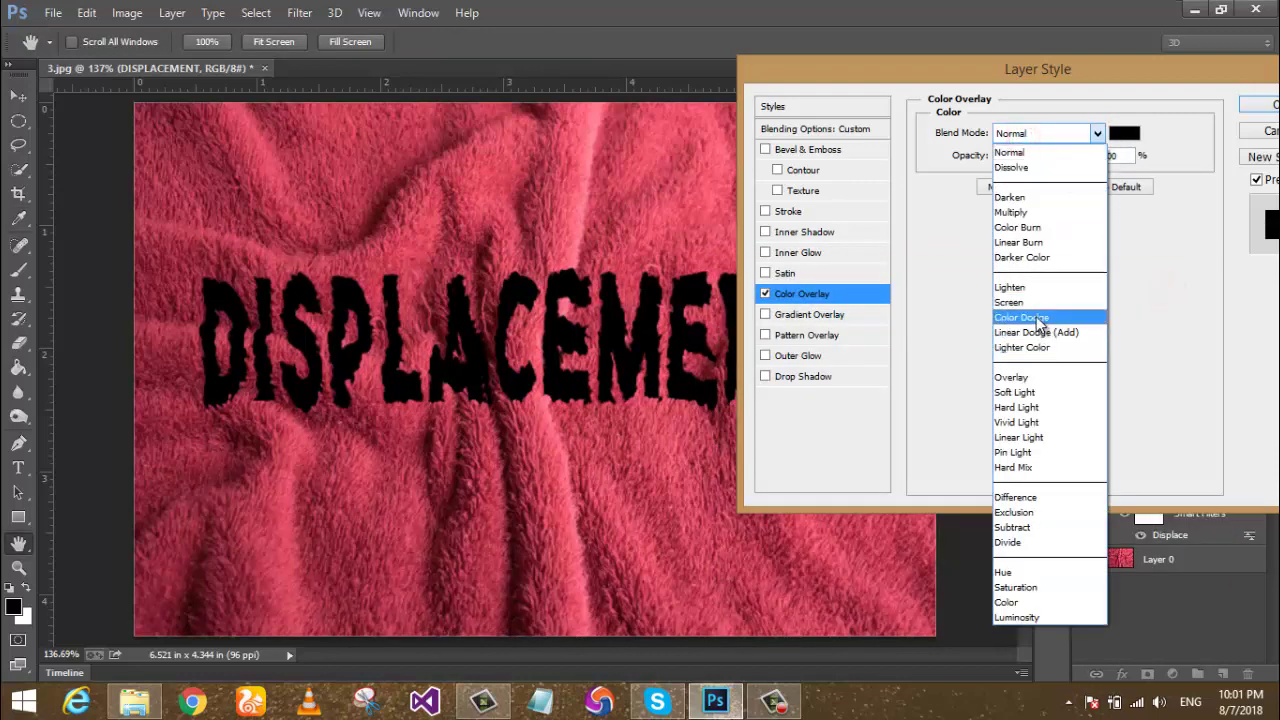
pyautogui.click(1027, 242)
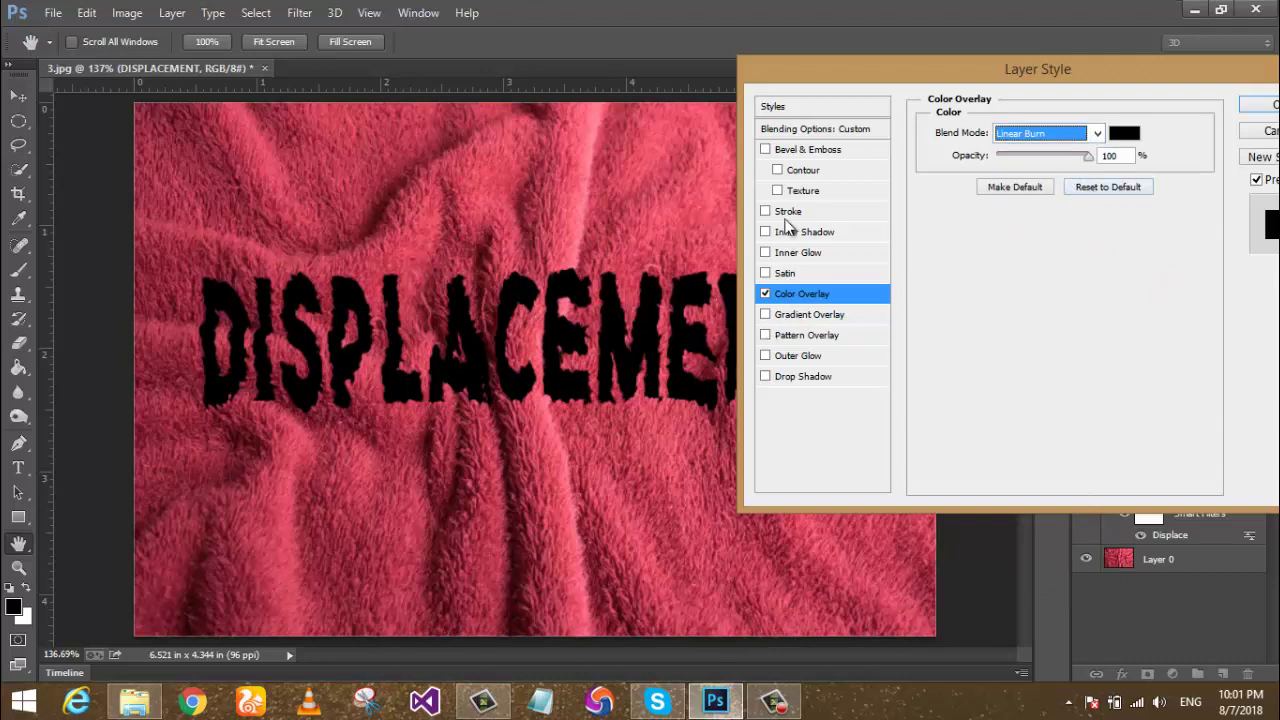
# Turn on Bevel & Emboss and set its style to Emboss.
pyautogui.click(765, 149)
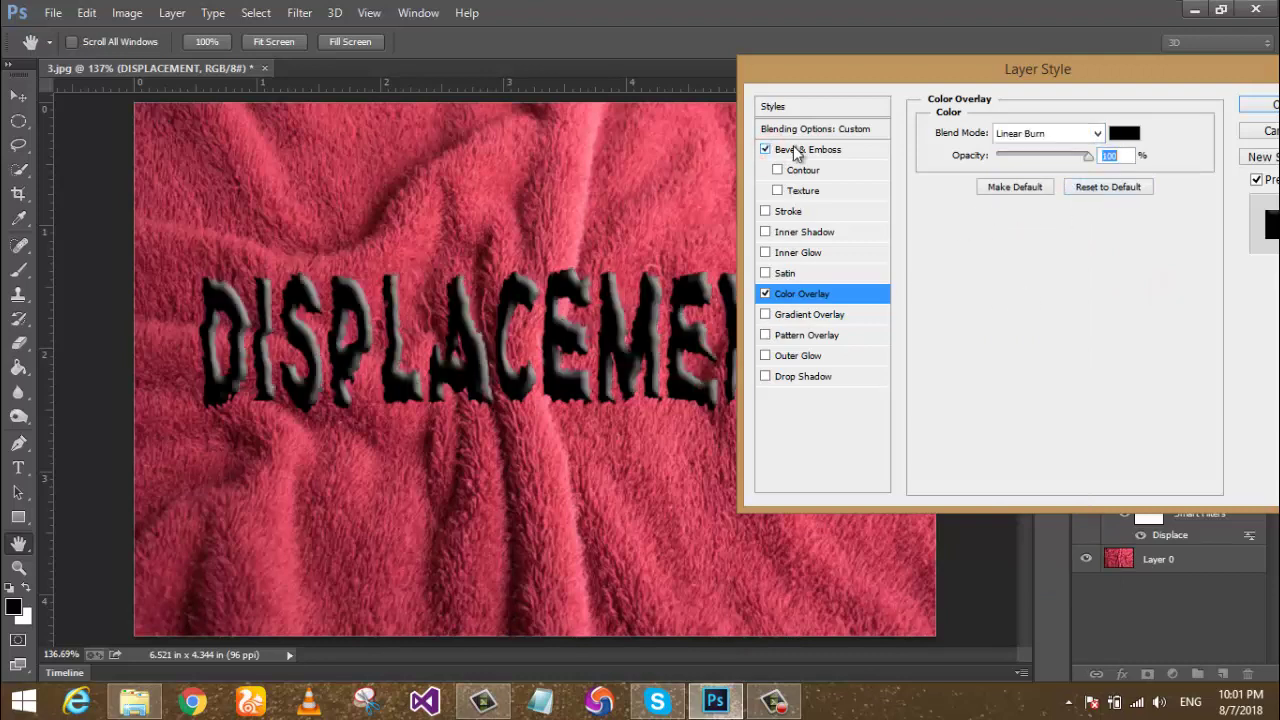
pyautogui.click(806, 149)
pyautogui.click(1045, 133)
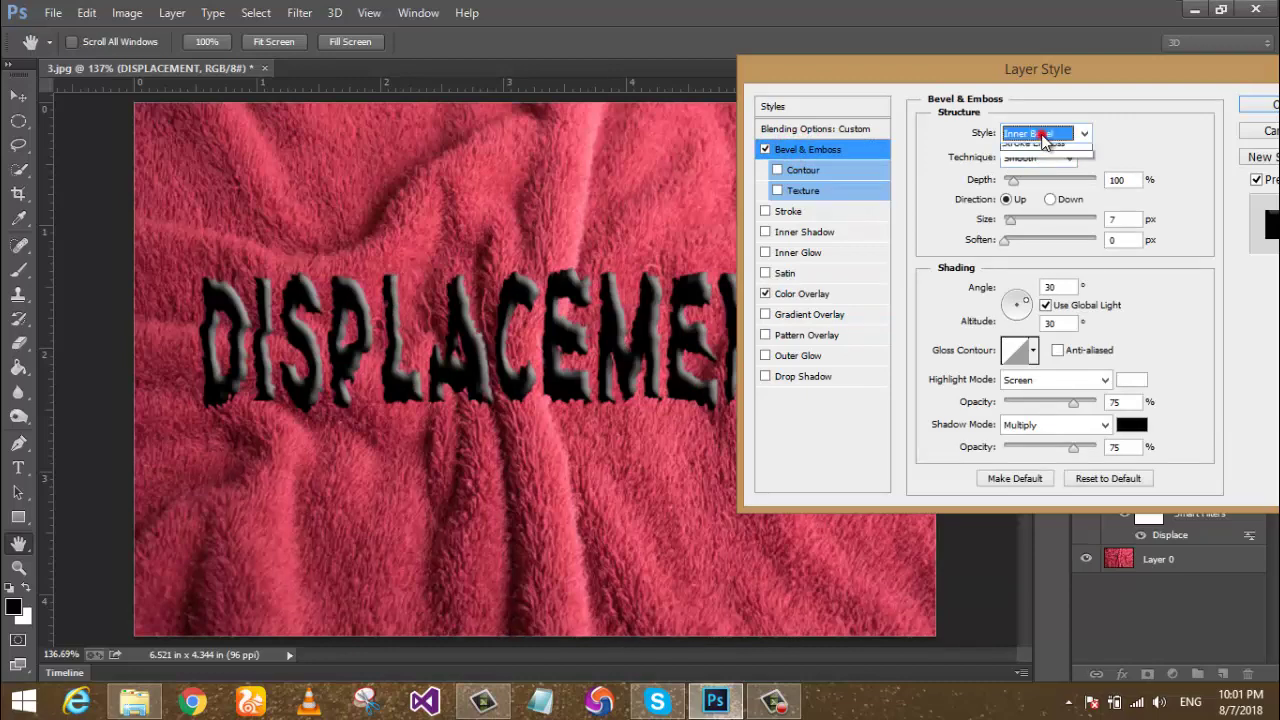
pyautogui.click(1034, 182)
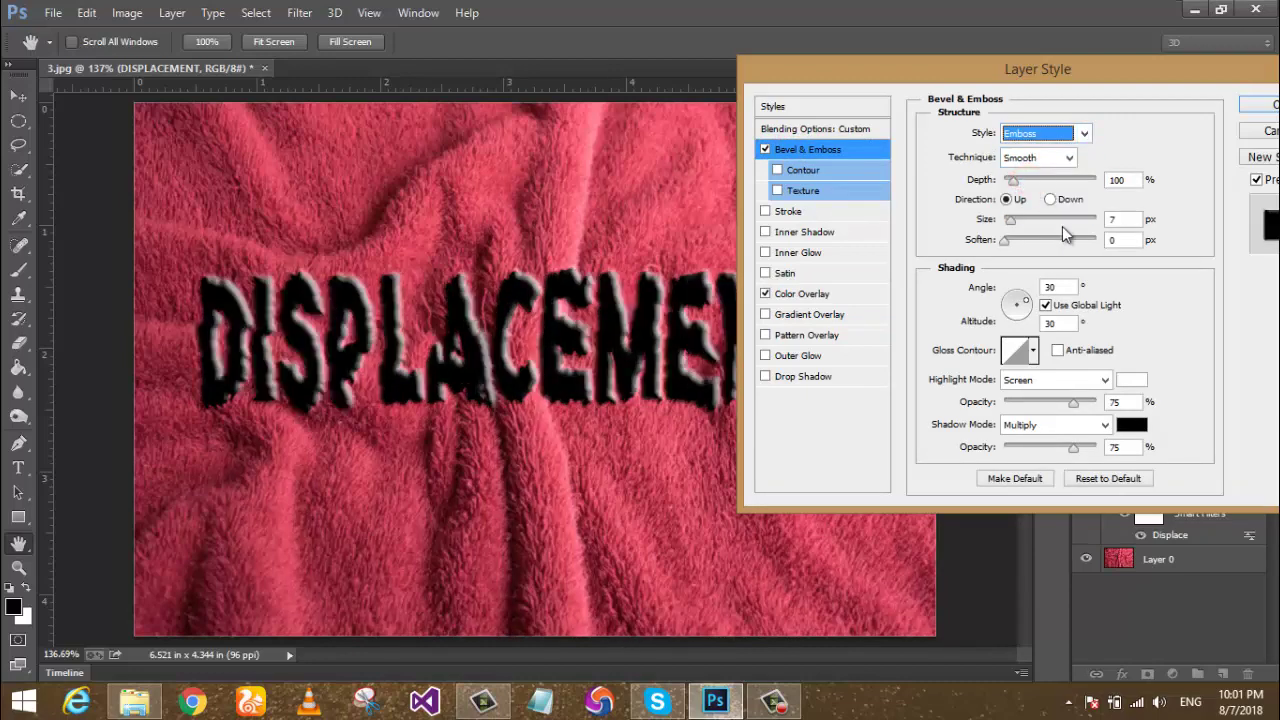
# Set the highlight to Color Dodge and the shadow to Color Burn, both at 15% opacity.
pyautogui.doubleClick(1120, 402)
pyautogui.write('15')
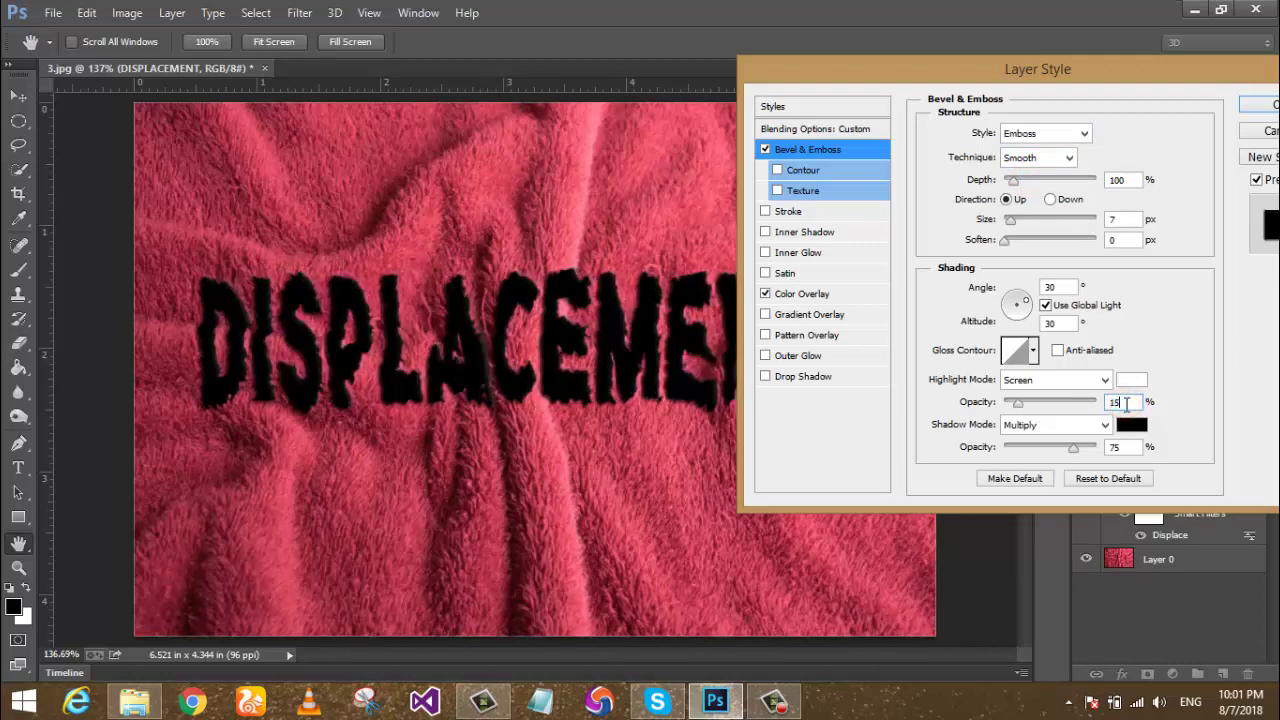
pyautogui.doubleClick(1118, 447)
pyautogui.write('15')
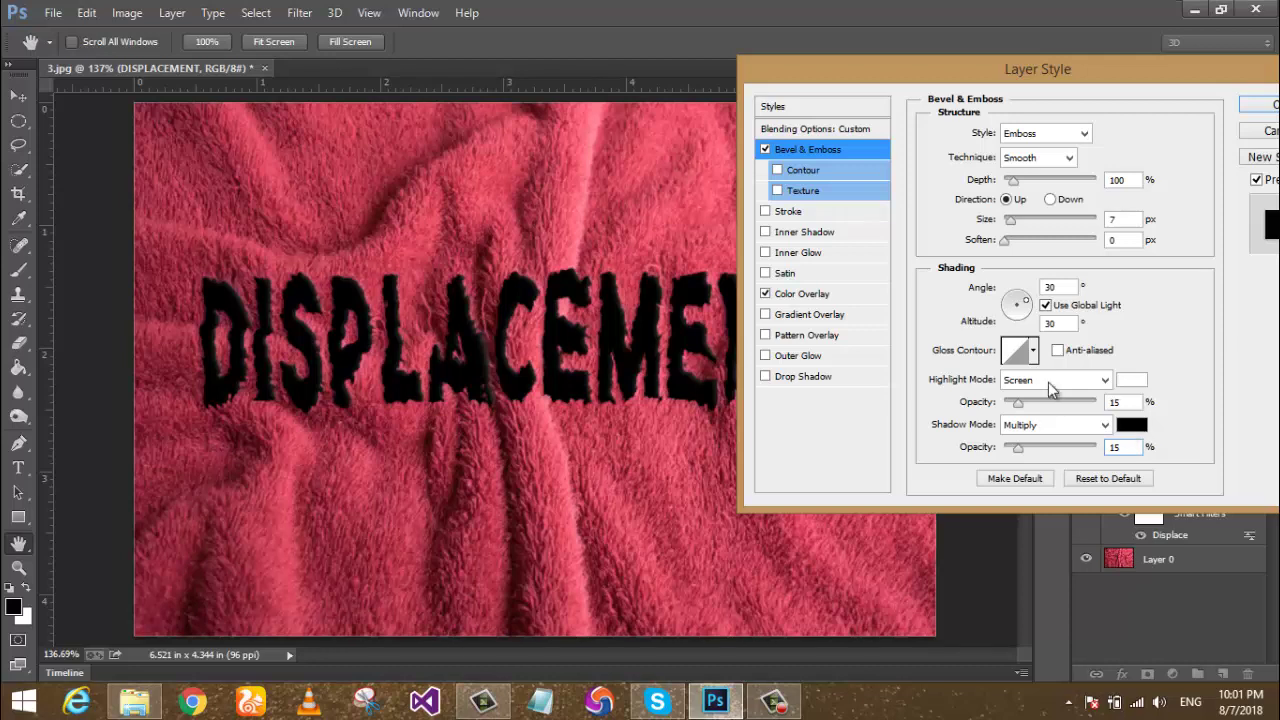
pyautogui.click(1050, 389)
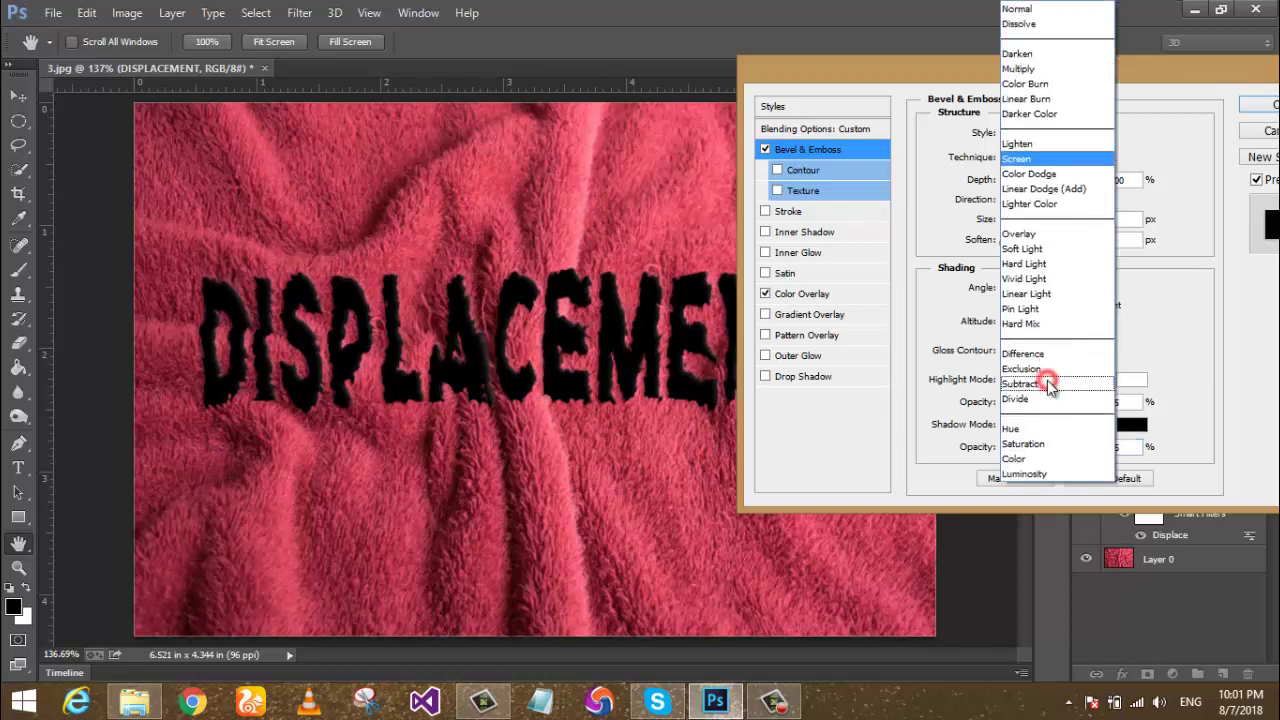
pyautogui.click(1030, 173)
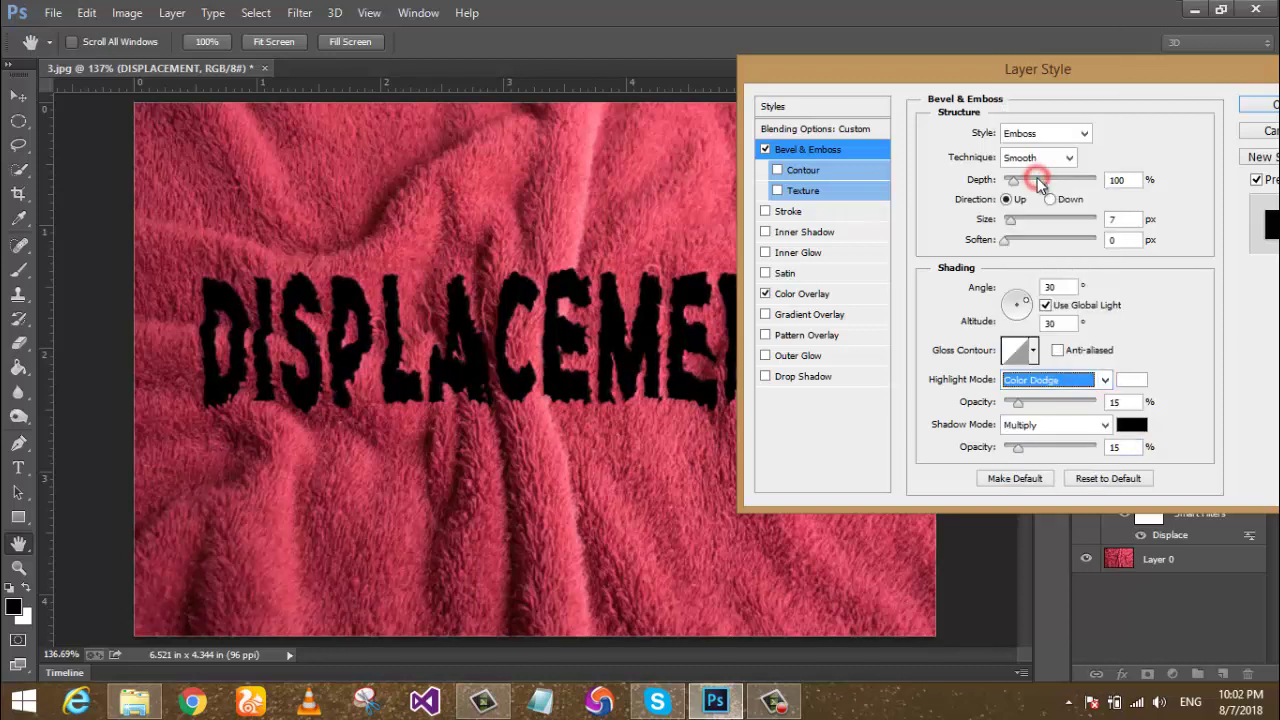
pyautogui.click(1035, 427)
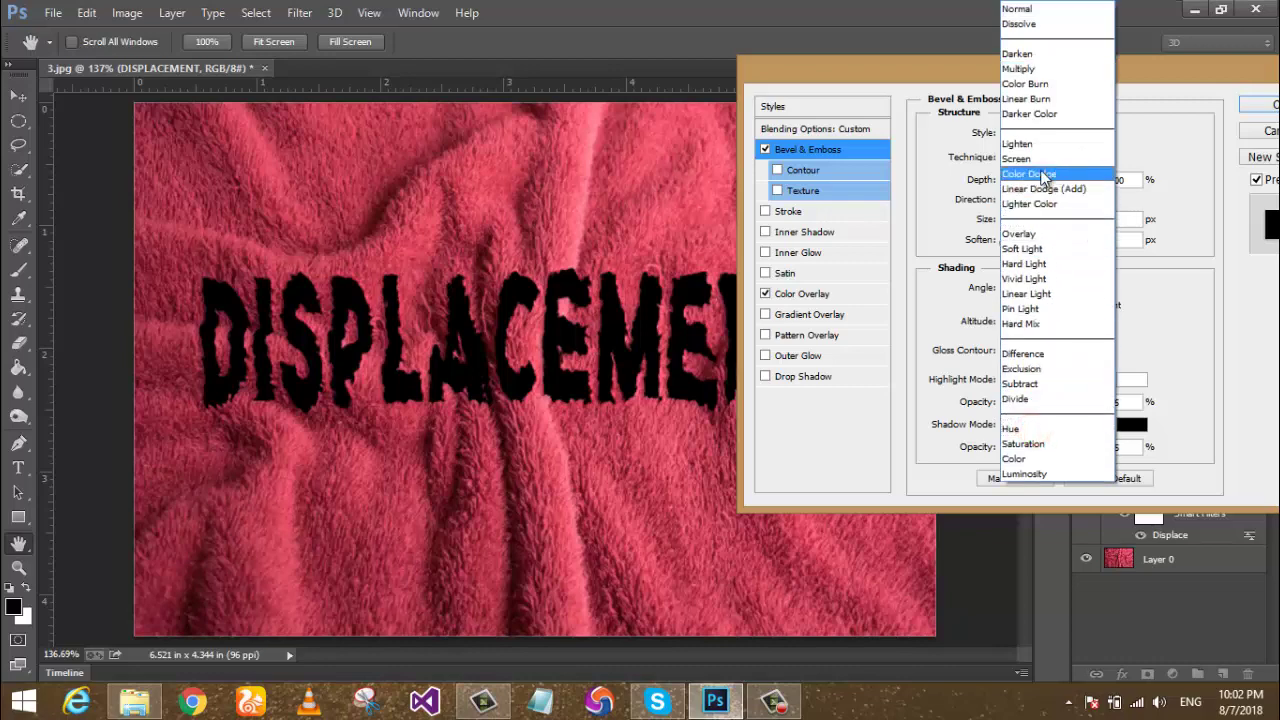
pyautogui.click(1040, 84)
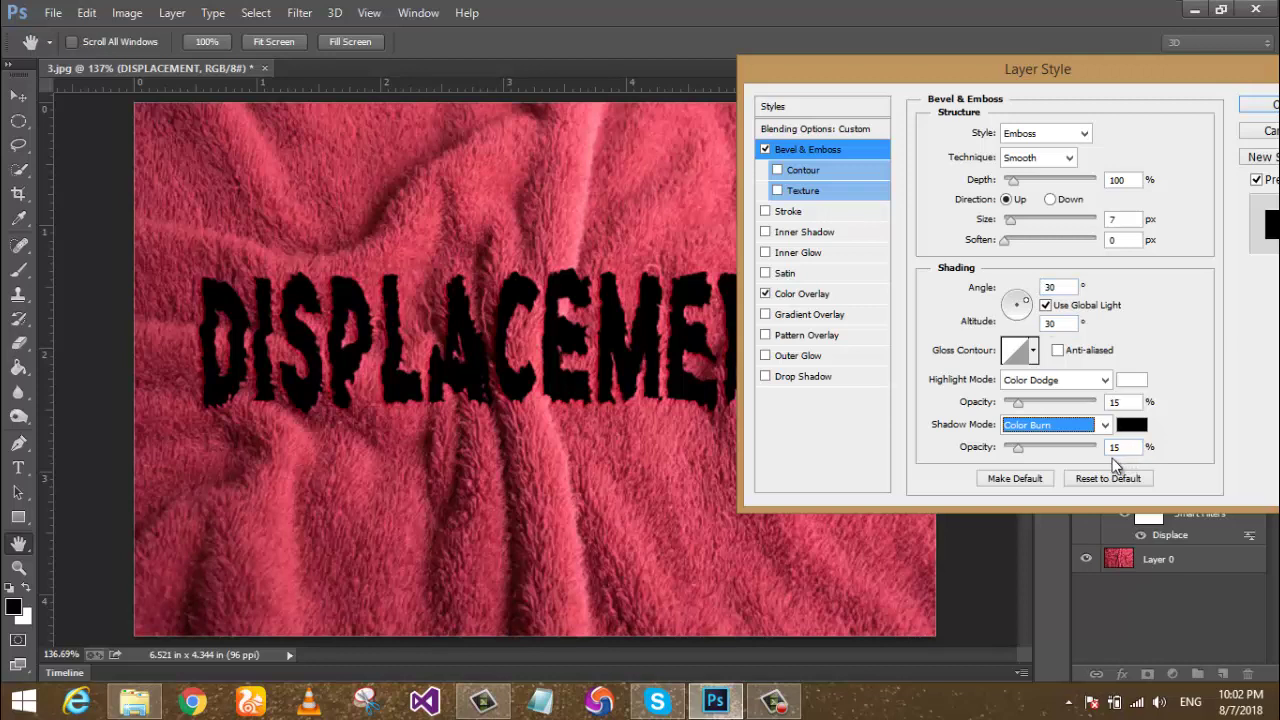
# Lower the shadow opacity to 4% and increase the emboss size to 9 px.
pyautogui.click(1016, 447)
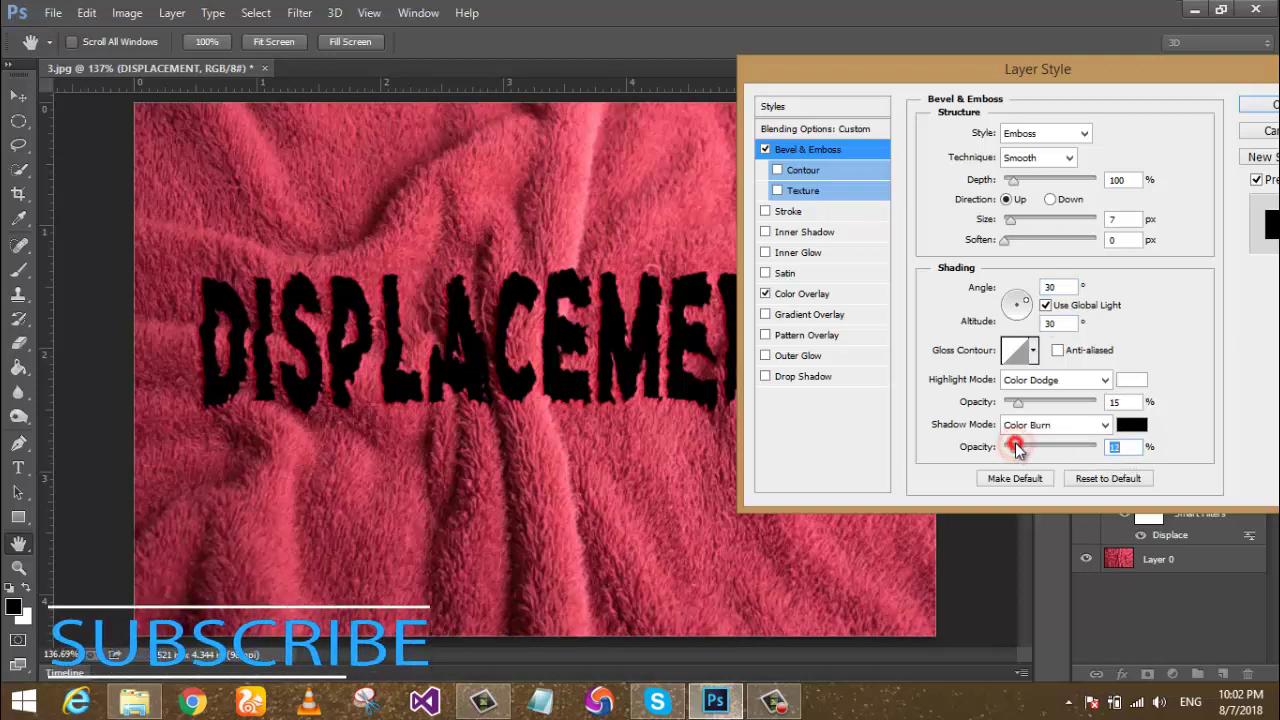
pyautogui.moveTo(1016, 447); pyautogui.dragTo(1016, 457)
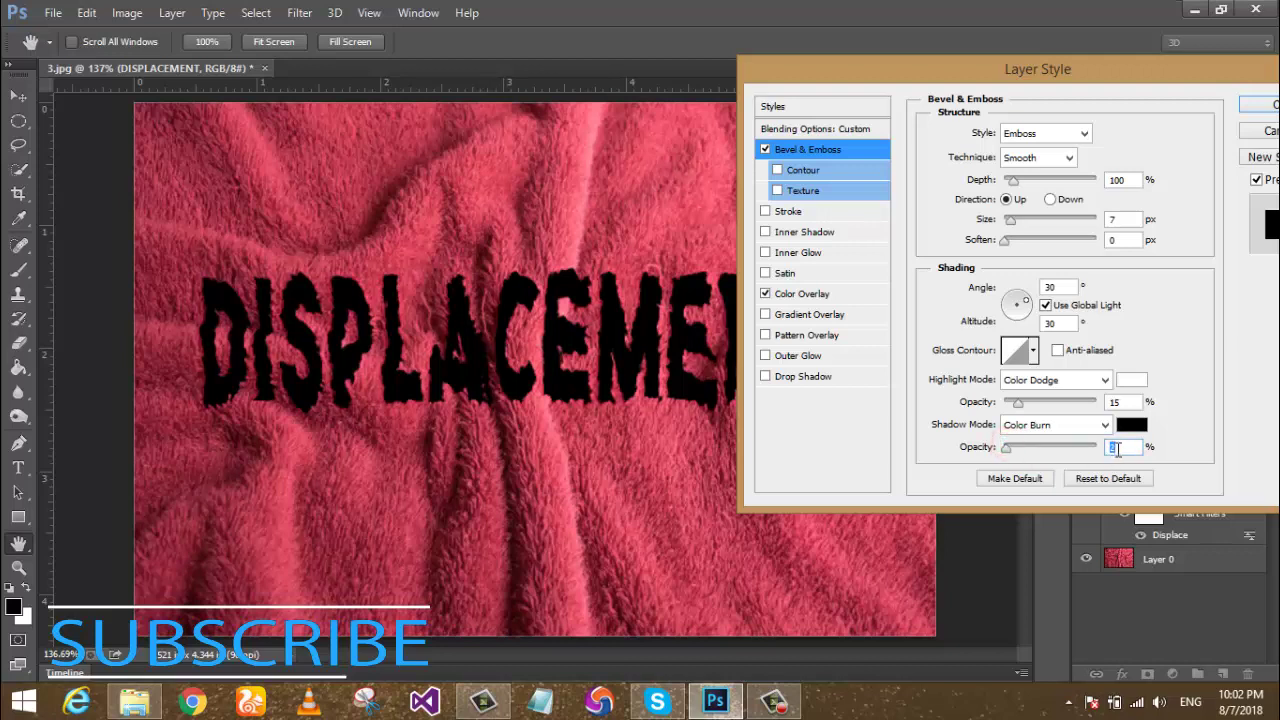
pyautogui.write('4')
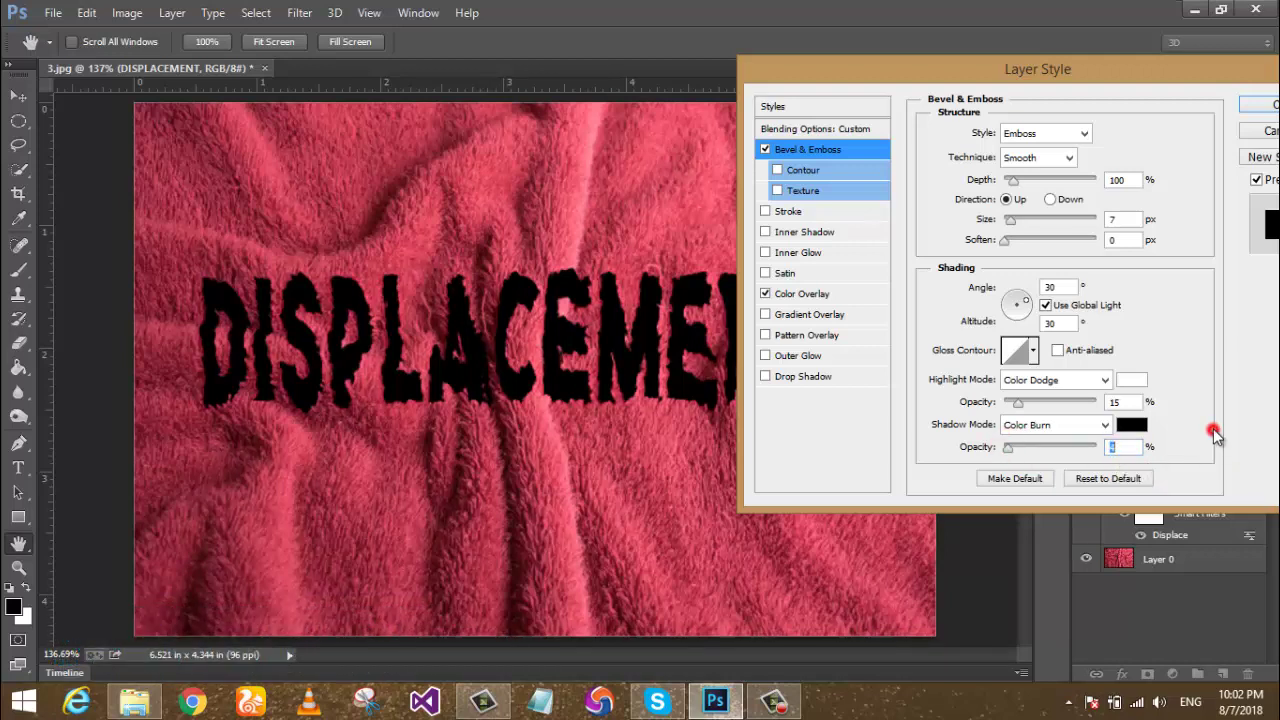
pyautogui.click(1020, 219)
pyautogui.moveTo(1202, 70); pyautogui.dragTo(1107, 96)
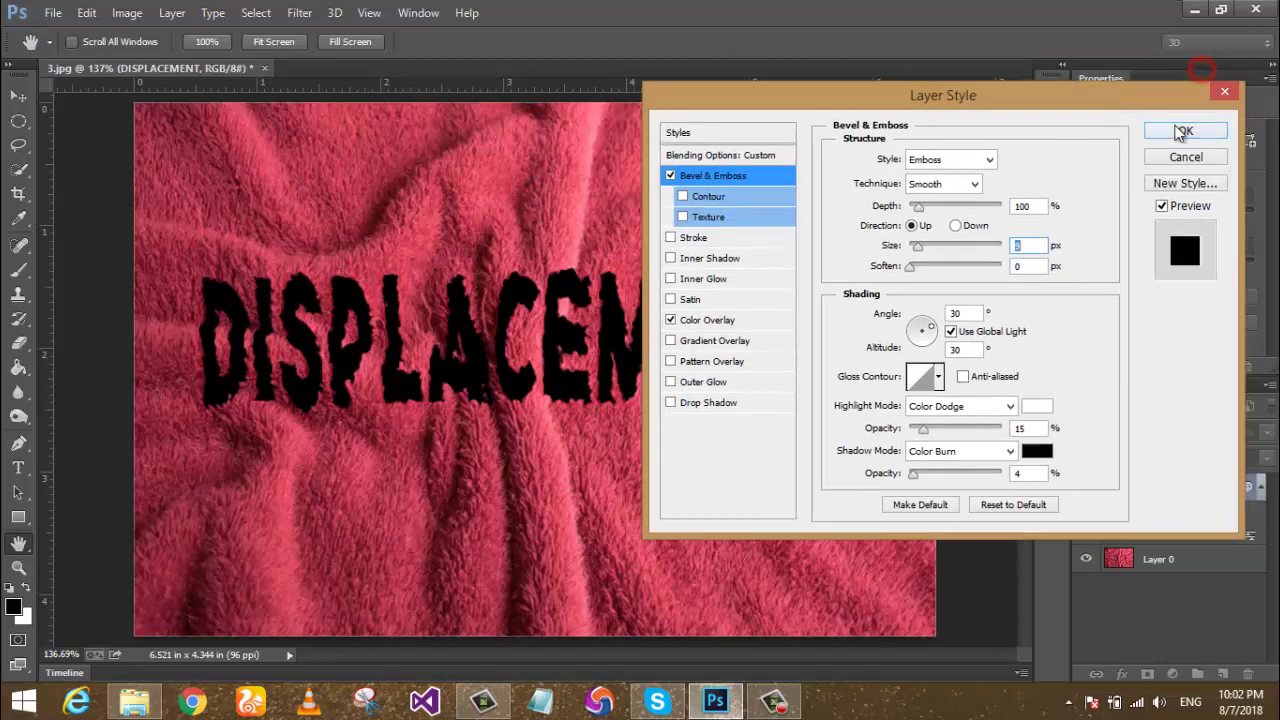
# Apply the Bevel & Emboss and Color Overlay style, then zoom in and back out to check it.
pyautogui.click(1183, 133)
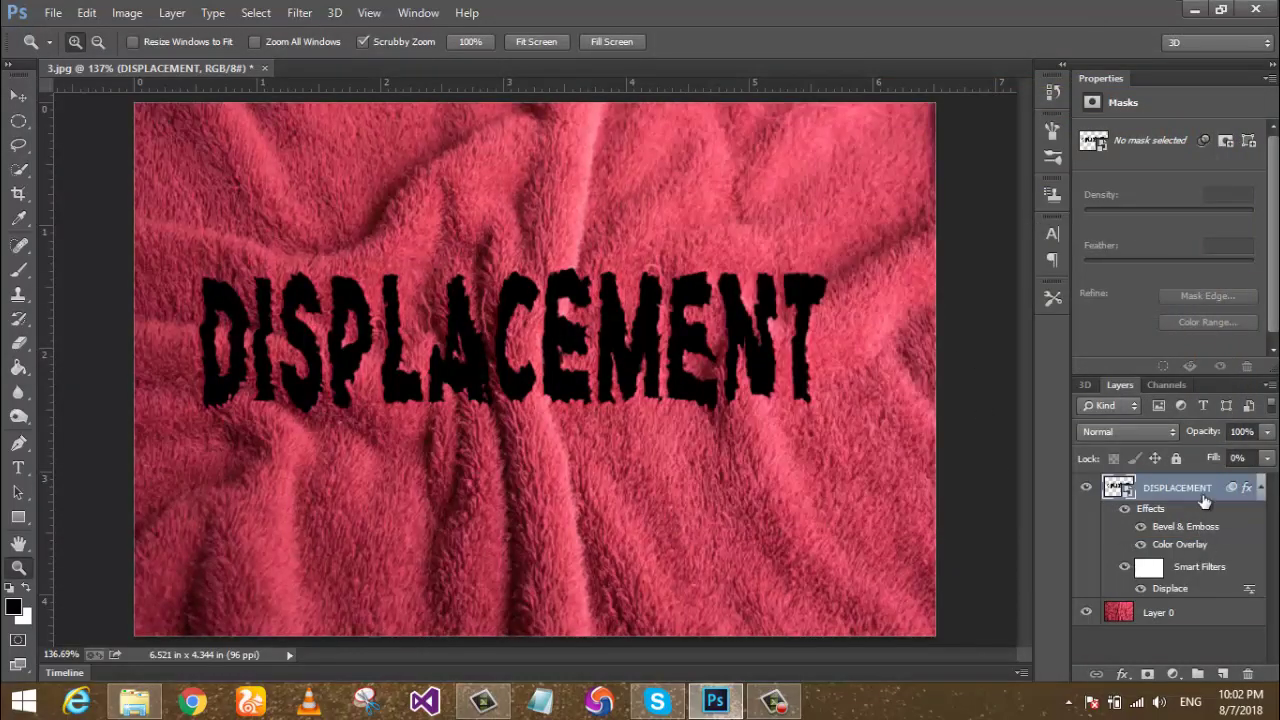
pyautogui.keyDown('alt'); pyautogui.click(482, 355); pyautogui.keyUp('alt')
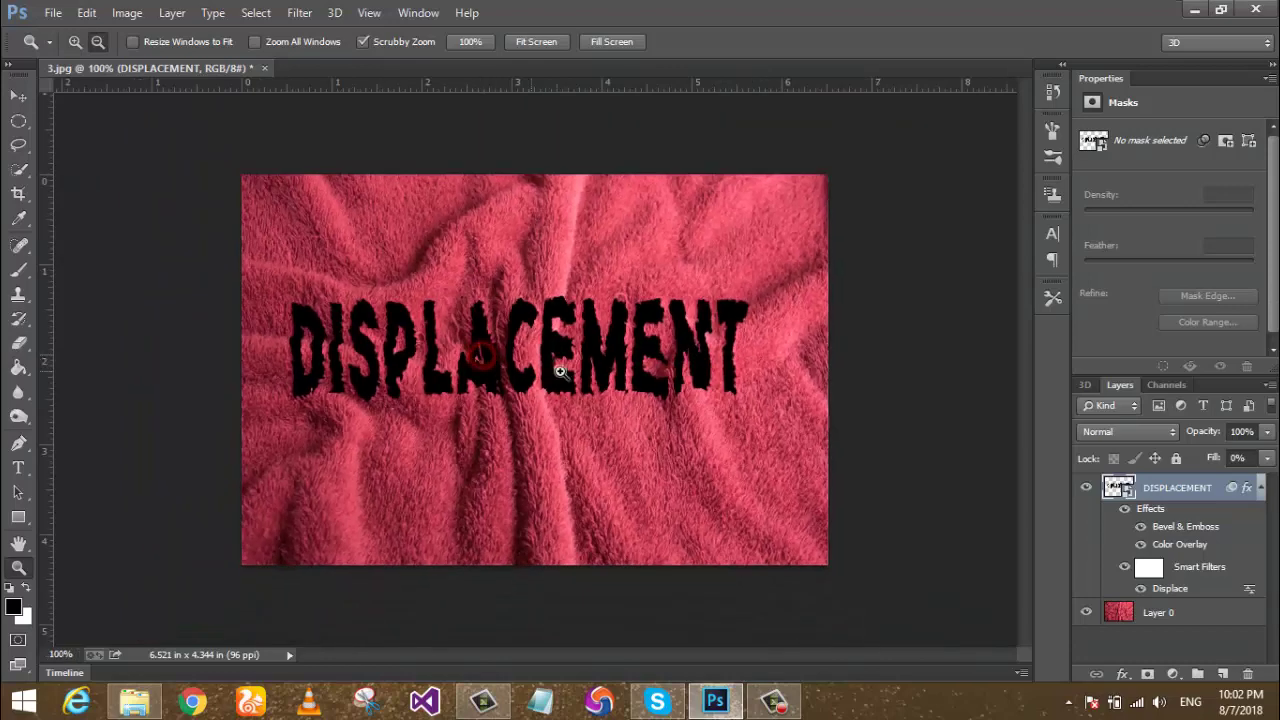
pyautogui.click(578, 368)
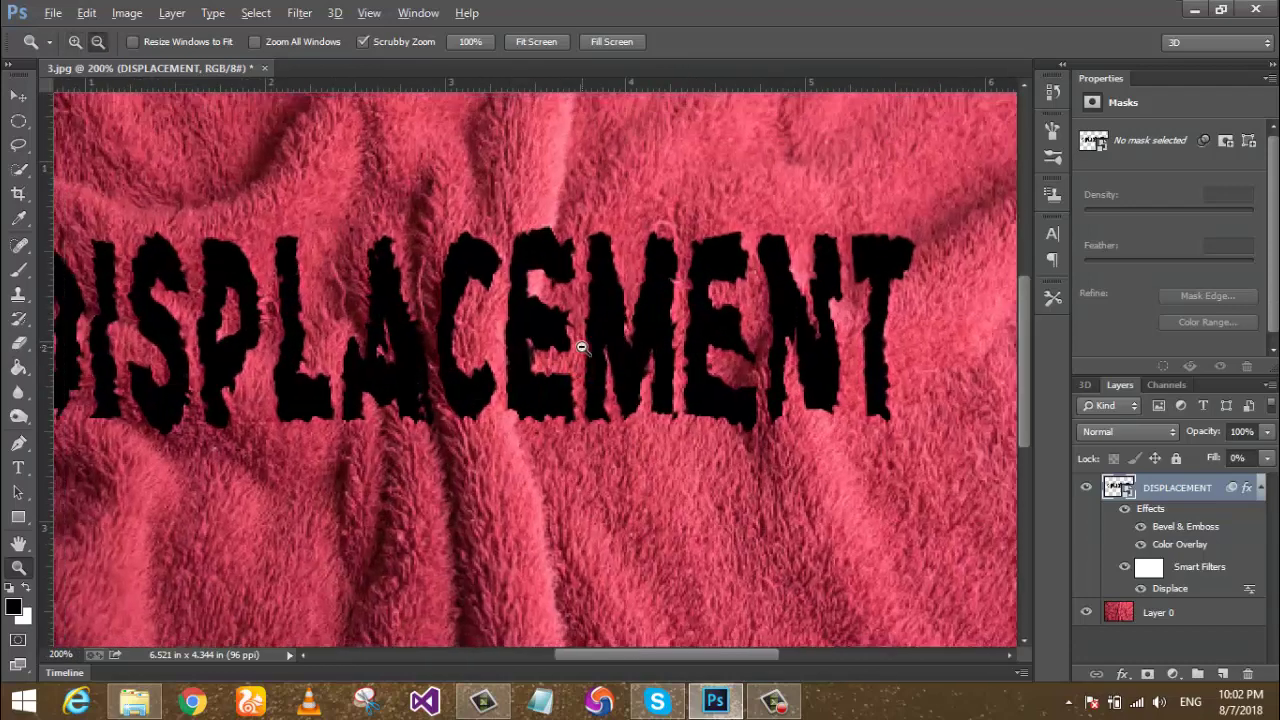
pyautogui.keyDown('alt'); pyautogui.click(580, 346); pyautogui.keyUp('alt')
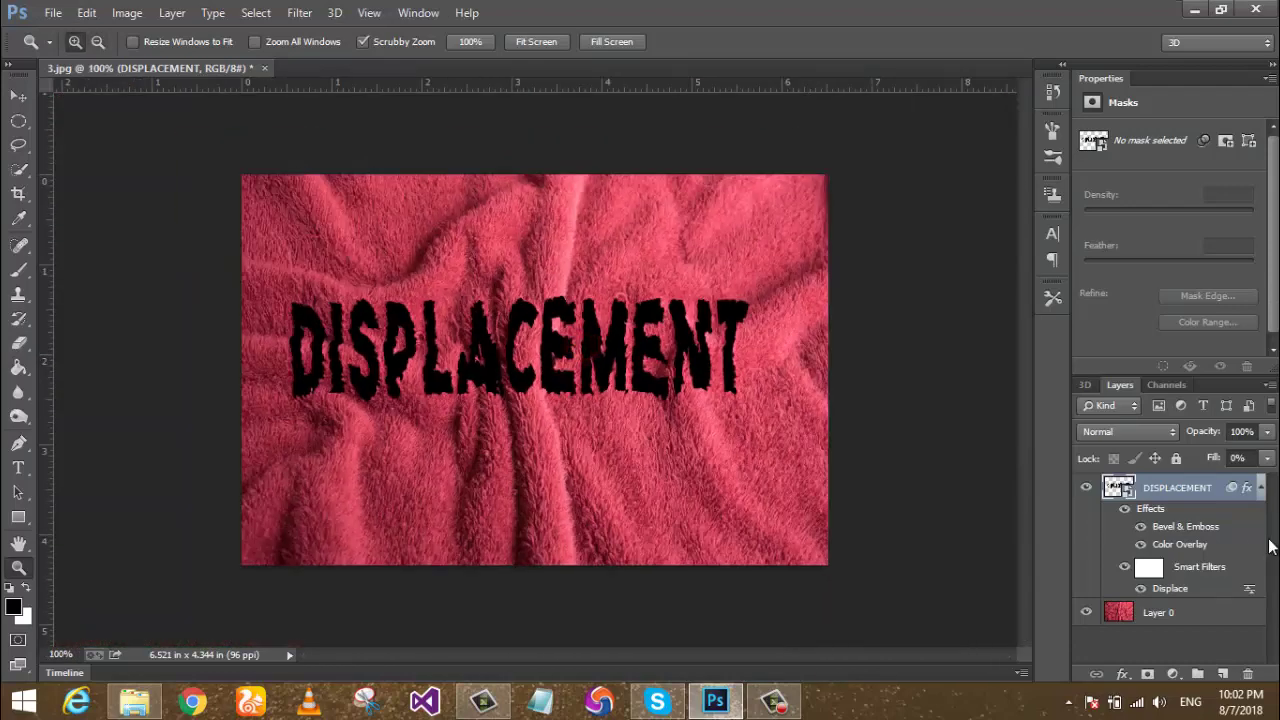
# Recolour the DISPLACEMENT layer's Color Overlay effect from black to blue in the Color Picker.
pyautogui.doubleClick(1216, 503)
pyautogui.click(737, 320)
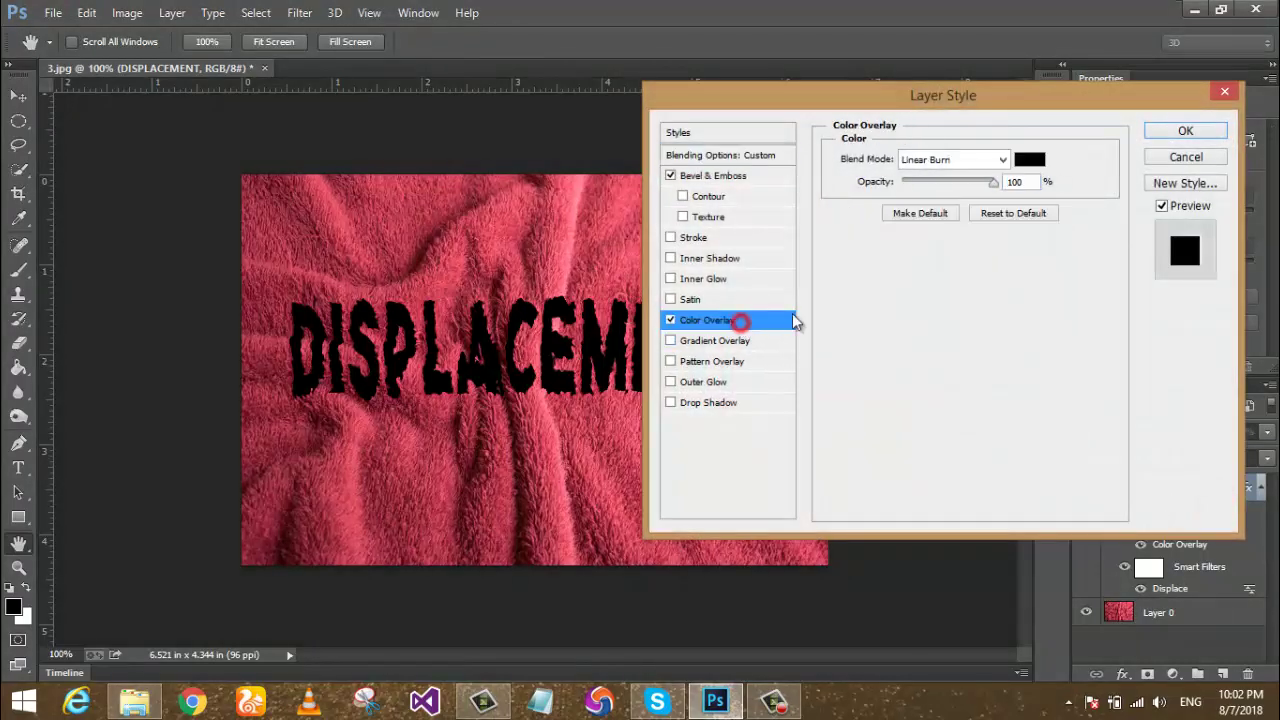
pyautogui.click(1033, 160)
pyautogui.moveTo(901, 368); pyautogui.dragTo(940, 312)
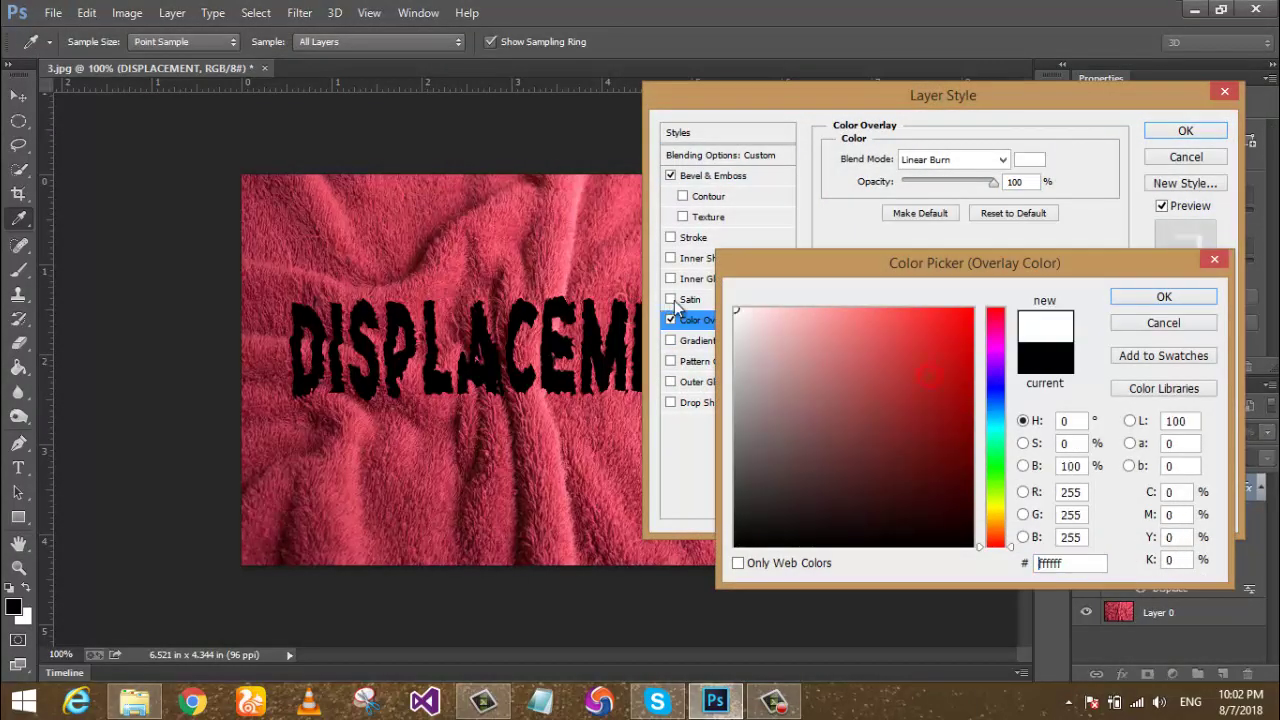
pyautogui.moveTo(988, 427)
pyautogui.mouseDown()
pyautogui.moveTo(990, 402)
pyautogui.moveTo(938, 333)
pyautogui.mouseUp()
pyautogui.click(943, 380)
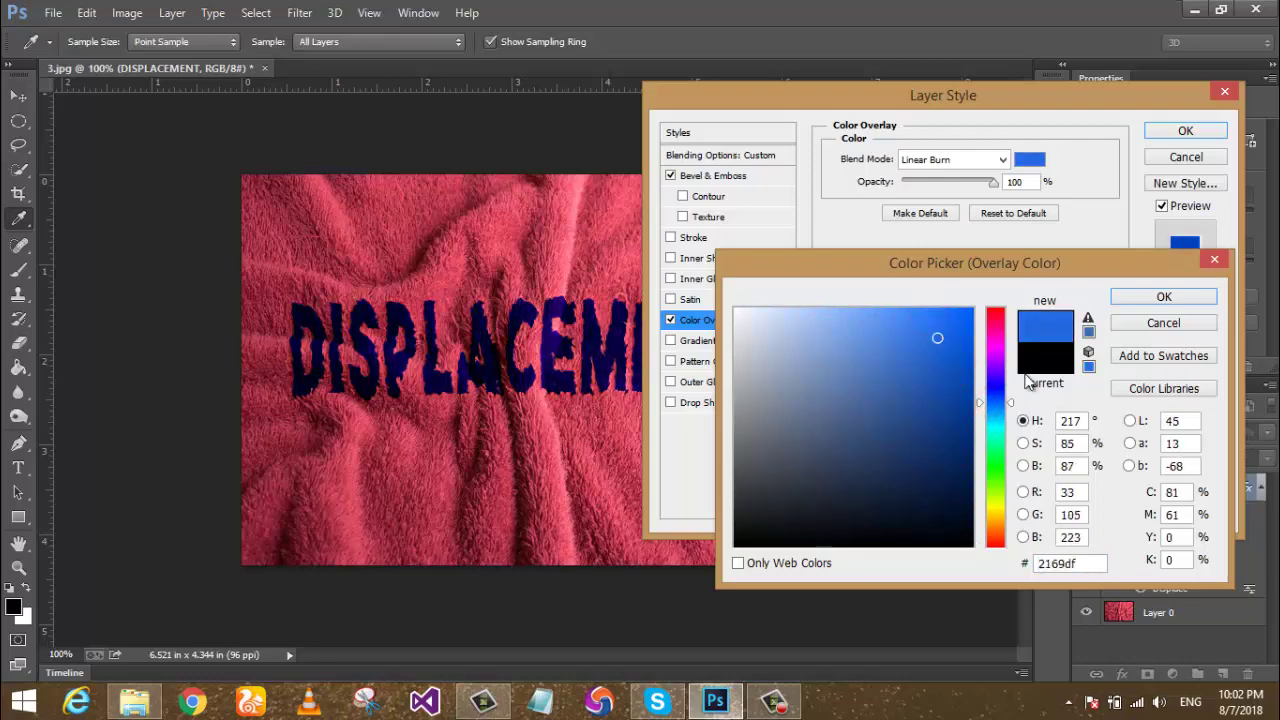
pyautogui.click(1164, 296)
pyautogui.click(1185, 130)
pyautogui.press('z')
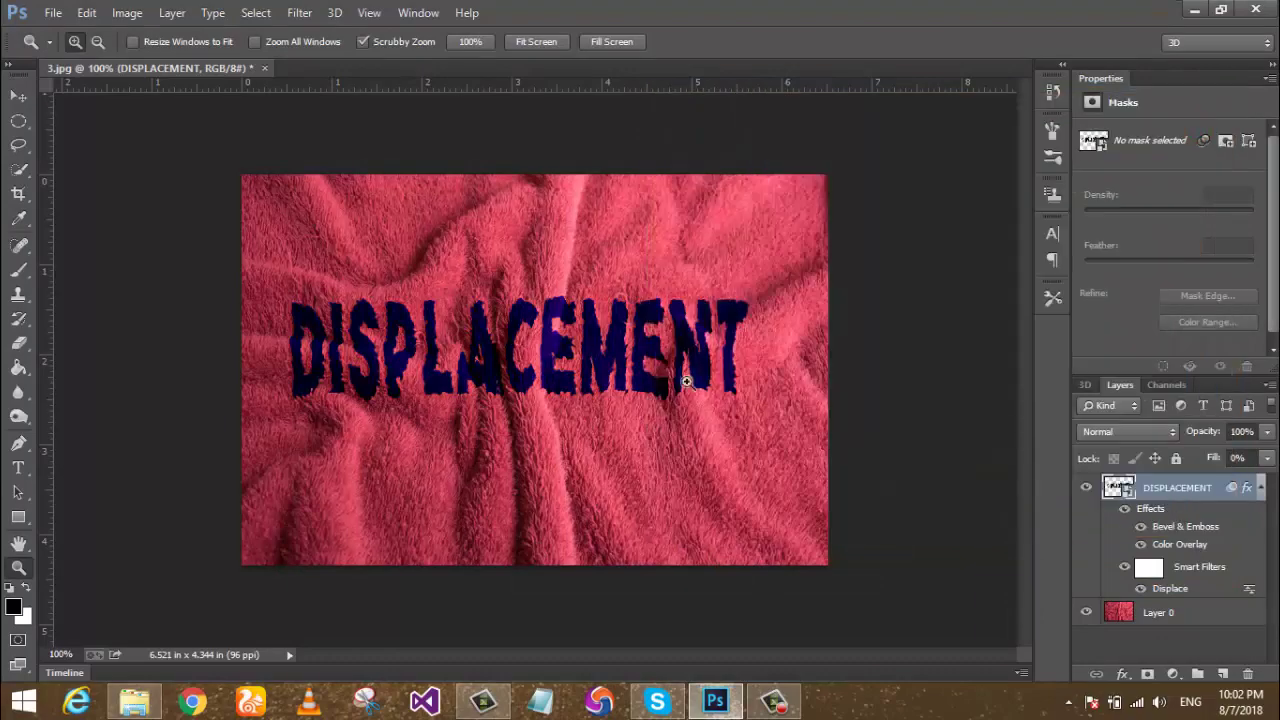